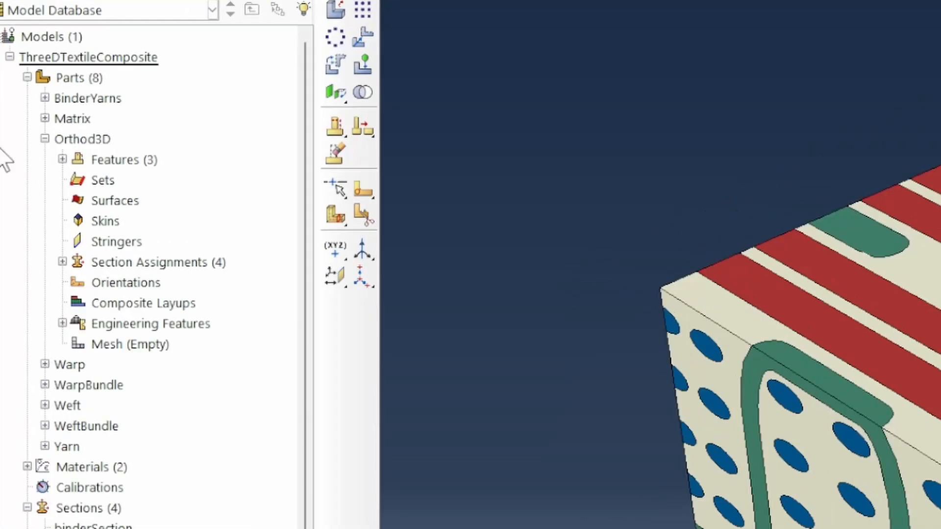
# Step: Look through the parts of the ThreeDTextileComposite model, including Matrix, Orthod3D, Warp and WarpBundle
pyautogui.click(45, 138)
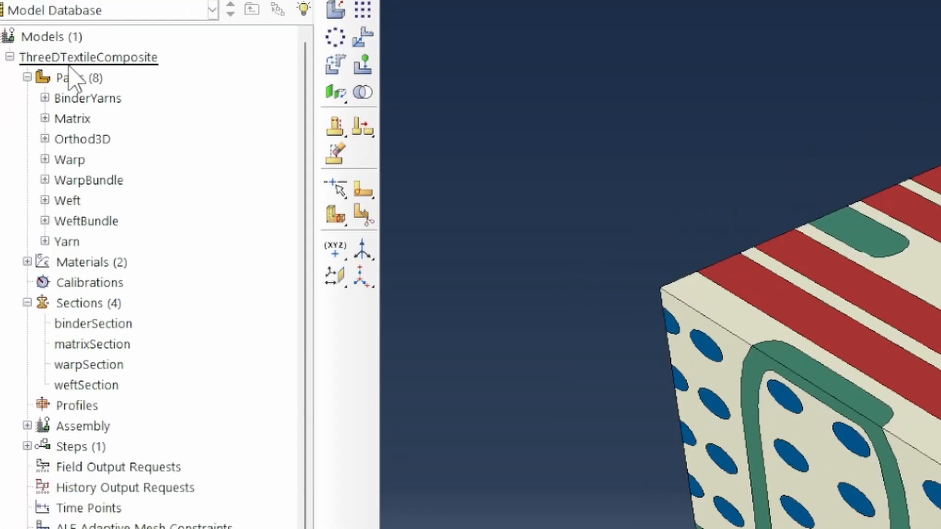
pyautogui.click(98, 99)
pyautogui.click(79, 119)
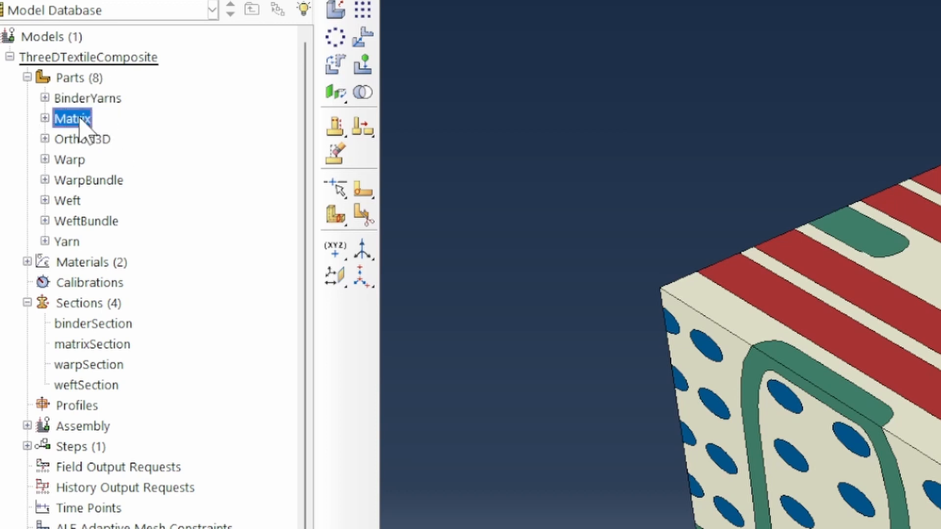
pyautogui.click(93, 141)
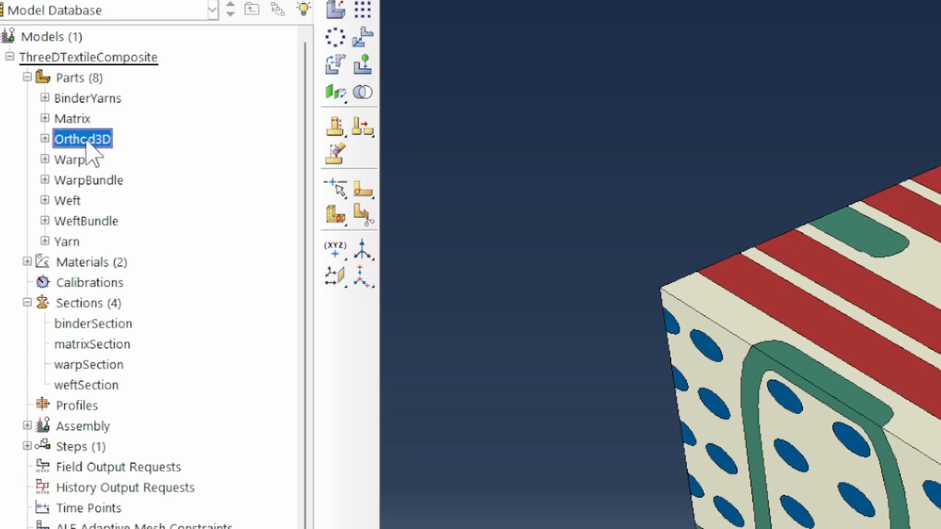
pyautogui.click(44, 139)
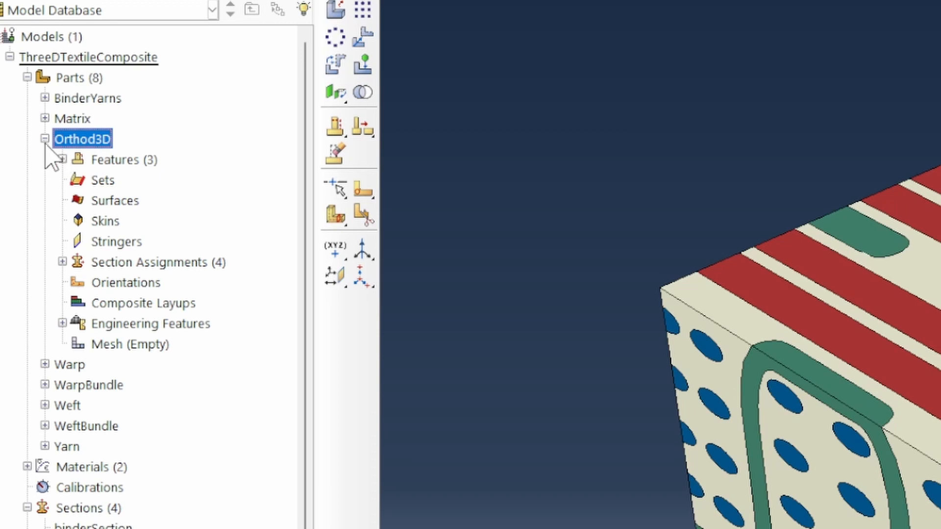
pyautogui.click(45, 140)
pyautogui.click(69, 160)
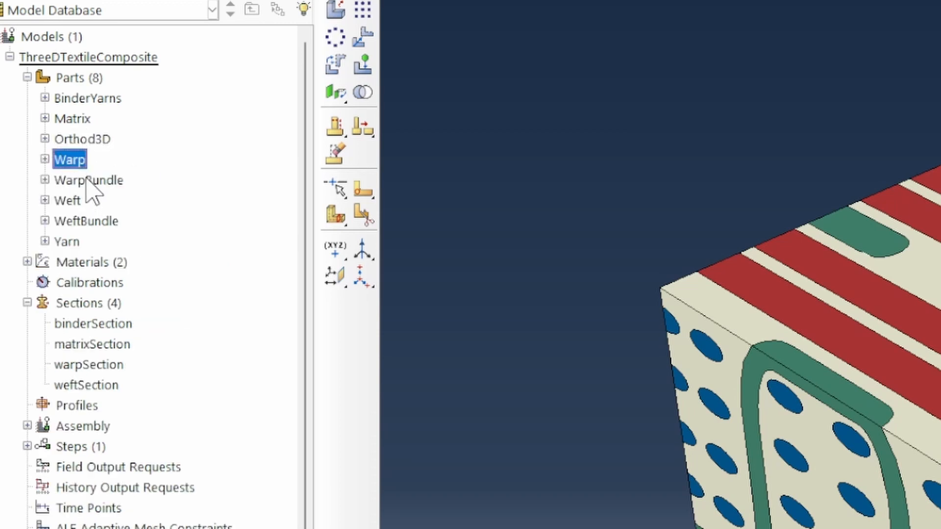
pyautogui.click(88, 180)
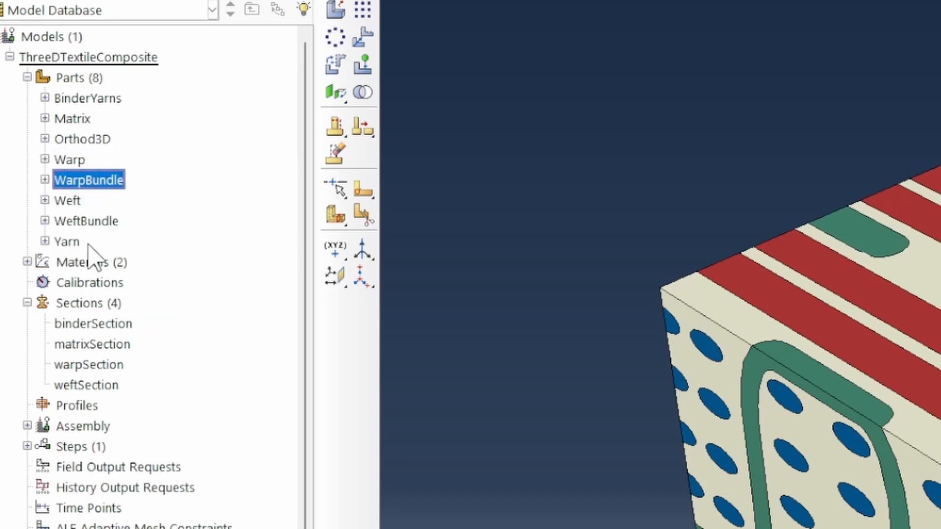
# Step: Display the Orthod3D part, expand its contents in the model tree, and color-code it by Sections
pyautogui.click(78, 142)
pyautogui.doubleClick(67, 140)
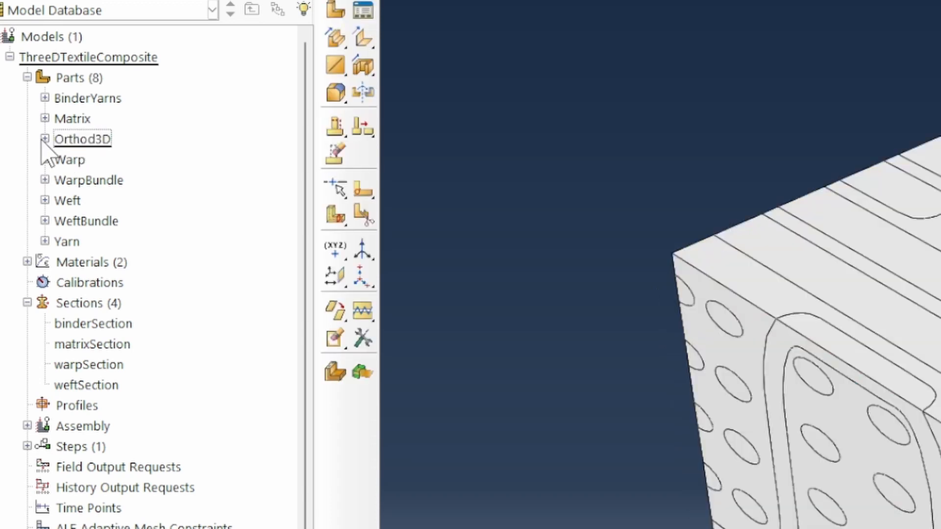
pyautogui.click(44, 139)
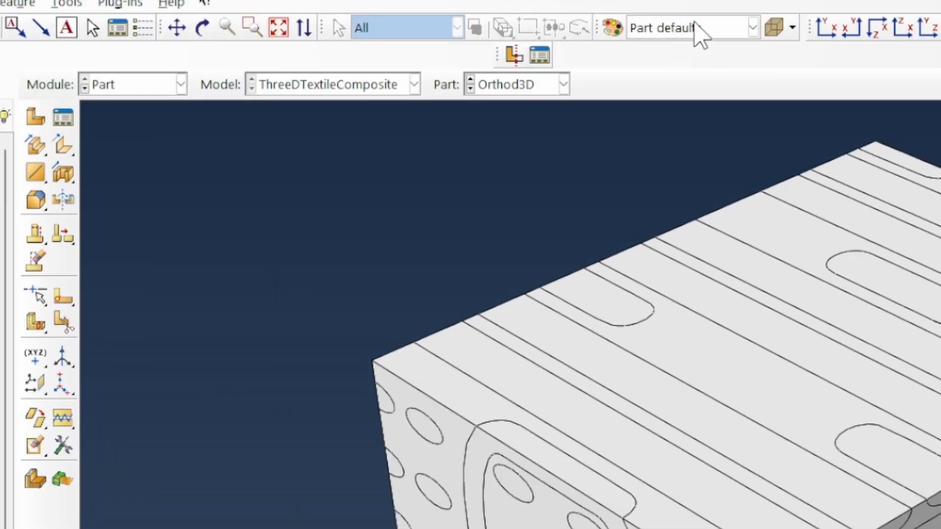
pyautogui.click(699, 29)
pyautogui.click(684, 94)
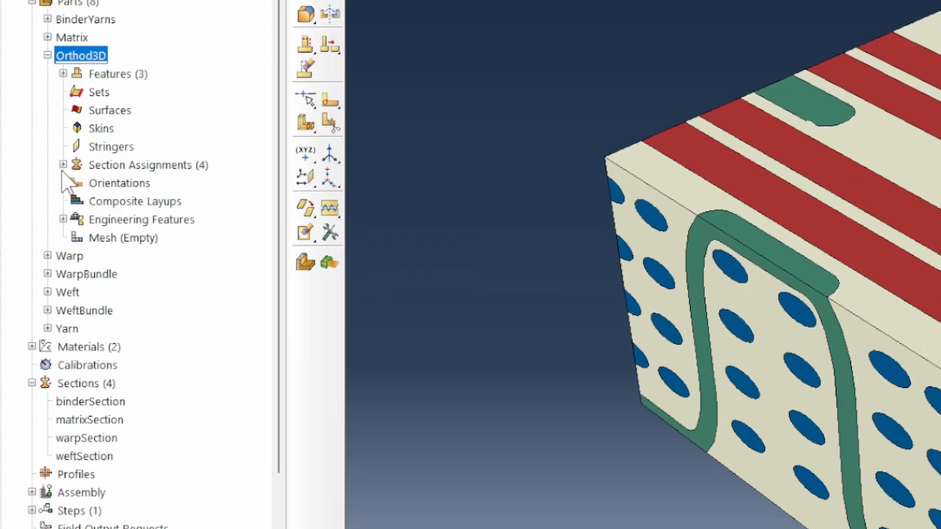
# Step: Remove the regions assigned to weftSection, matrixSection and warpSection from the display, leaving only the binder yarns
pyautogui.click(42, 205)
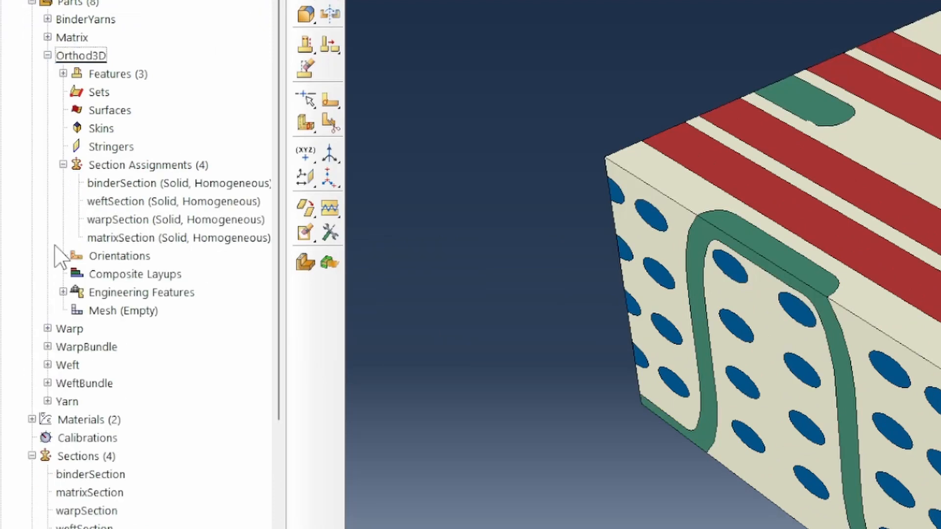
pyautogui.click(153, 202)
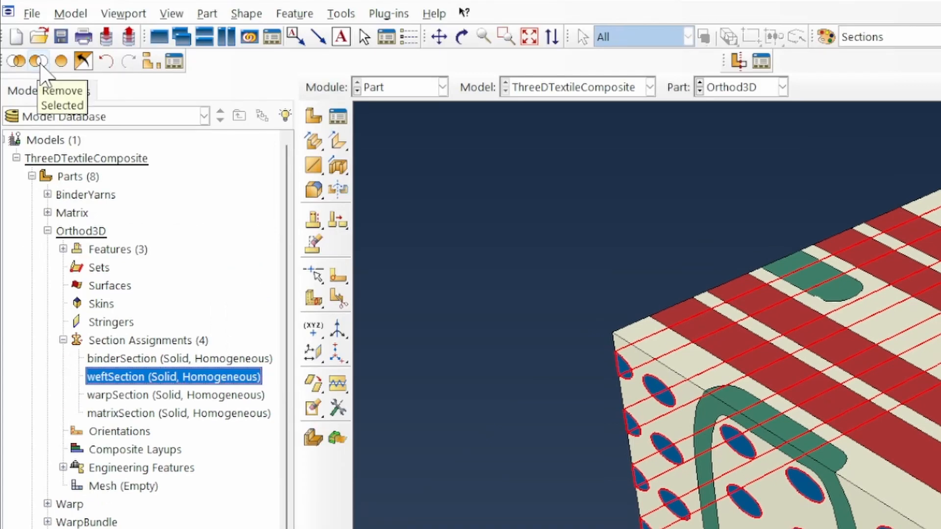
pyautogui.click(40, 62)
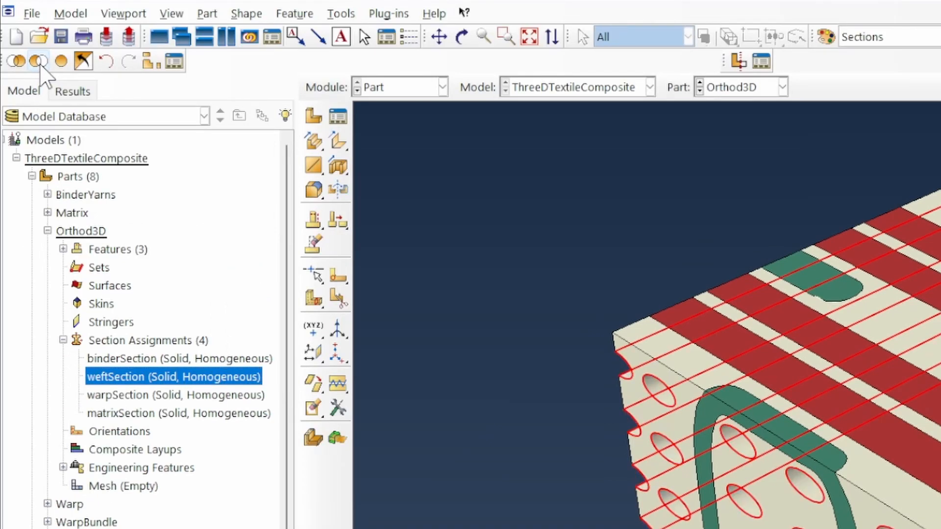
pyautogui.click(117, 413)
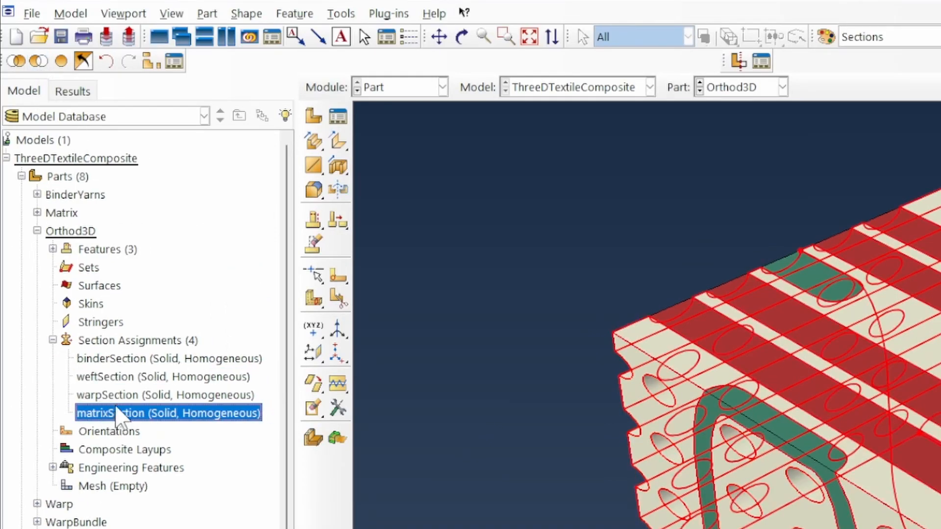
pyautogui.click(40, 61)
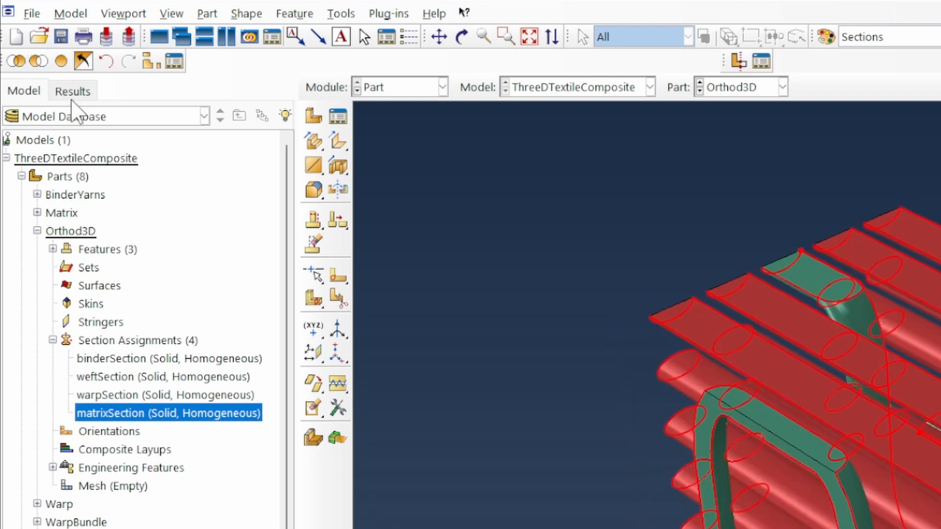
pyautogui.click(127, 395)
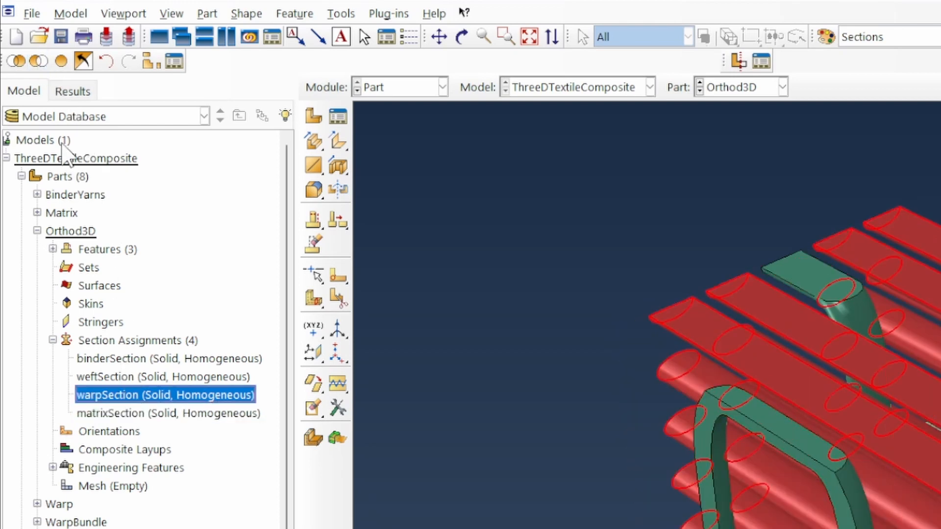
pyautogui.click(38, 62)
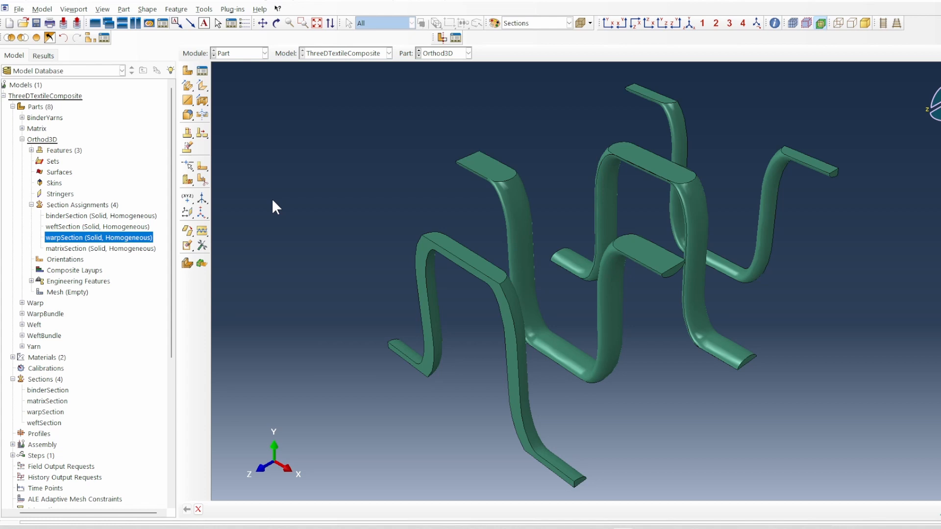
# Step: Start a material orientation assignment for all displayed binder yarns, choosing the default orientation or other method instead of a CSYS
pyautogui.click(67, 259)
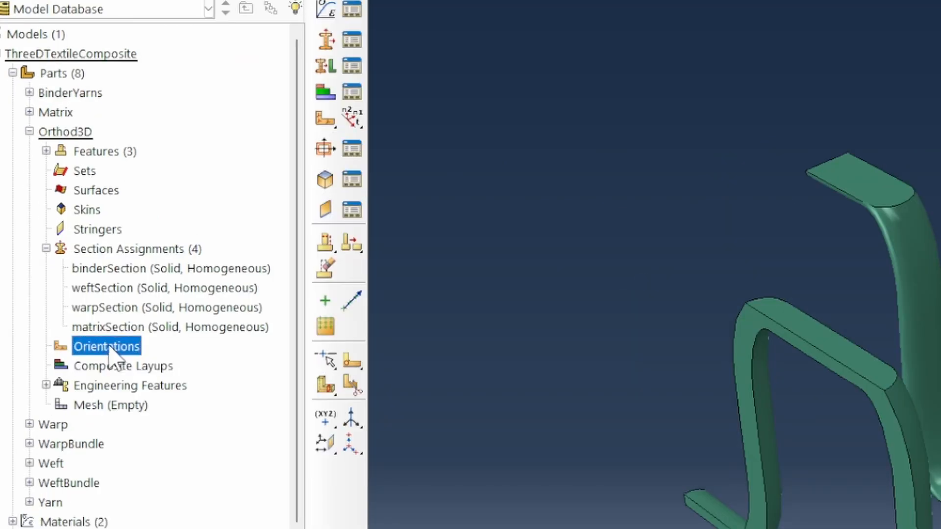
pyautogui.click(320, 124)
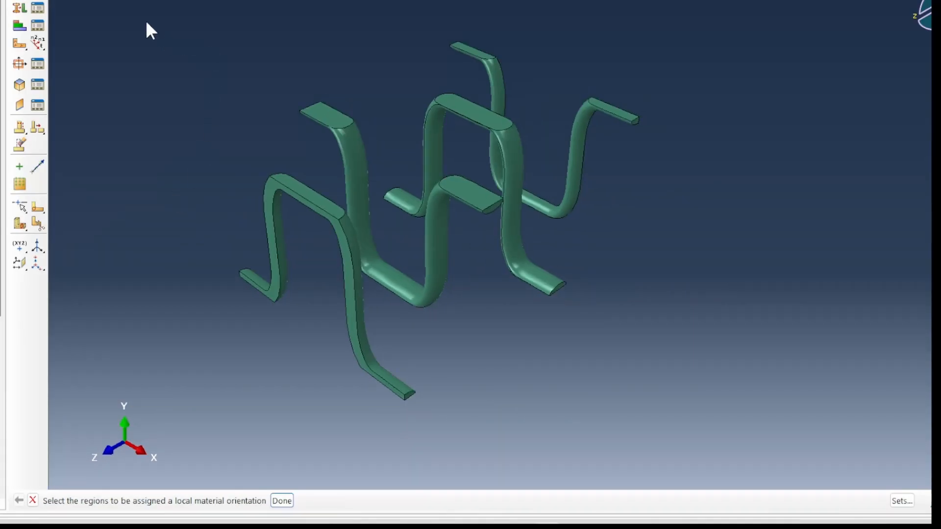
pyautogui.moveTo(137, 11); pyautogui.dragTo(726, 441)
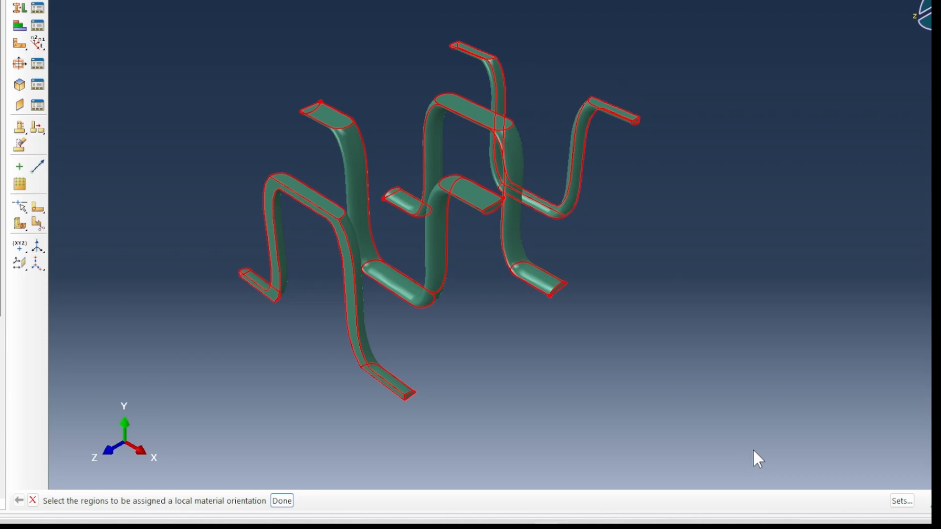
pyautogui.click(288, 501)
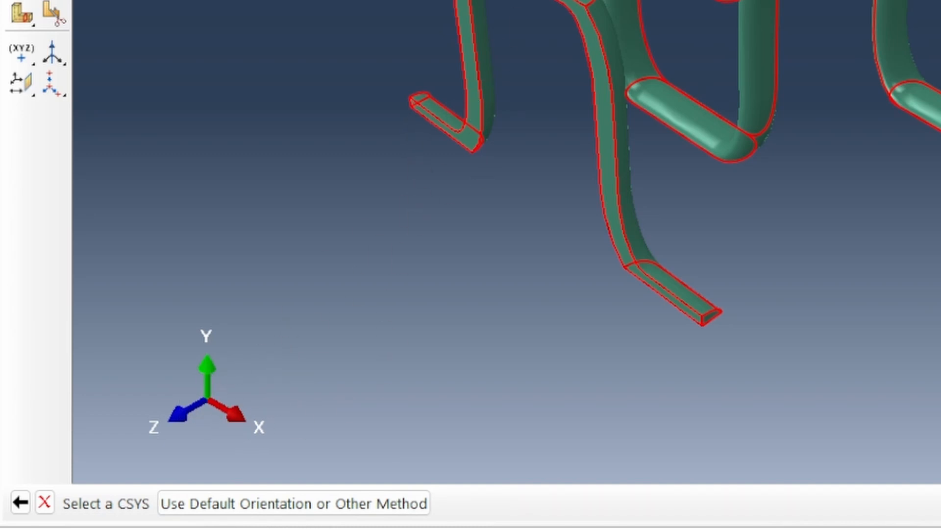
pyautogui.click(260, 506)
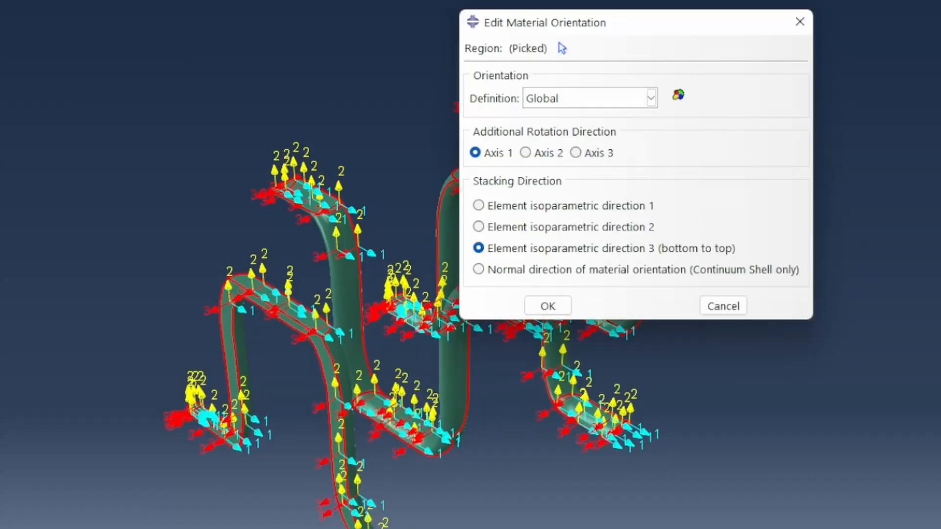
# Step: Set the material orientation definition of the binder yarns to Discrete
pyautogui.moveTo(603, 28); pyautogui.dragTo(637, 113)
pyautogui.scroll(2, 272, 406)
pyautogui.scroll(4, 272, 406)
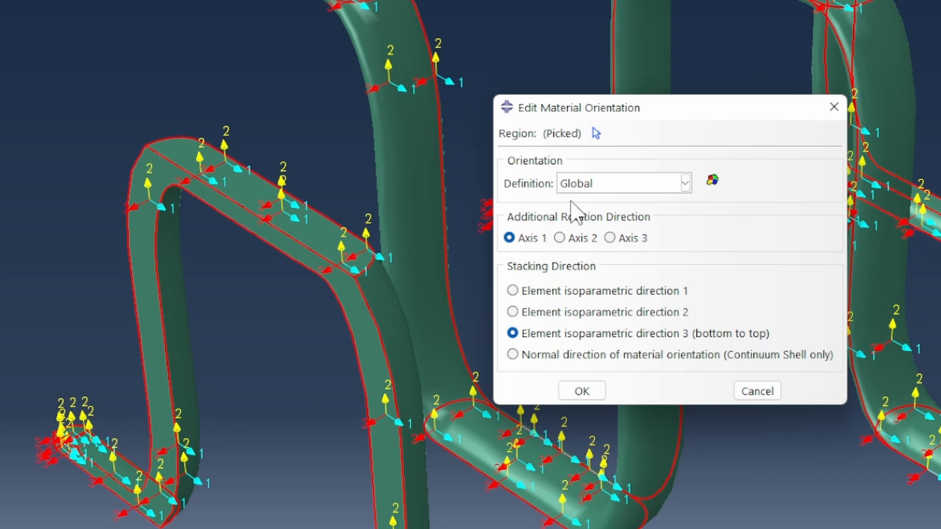
pyautogui.click(600, 185)
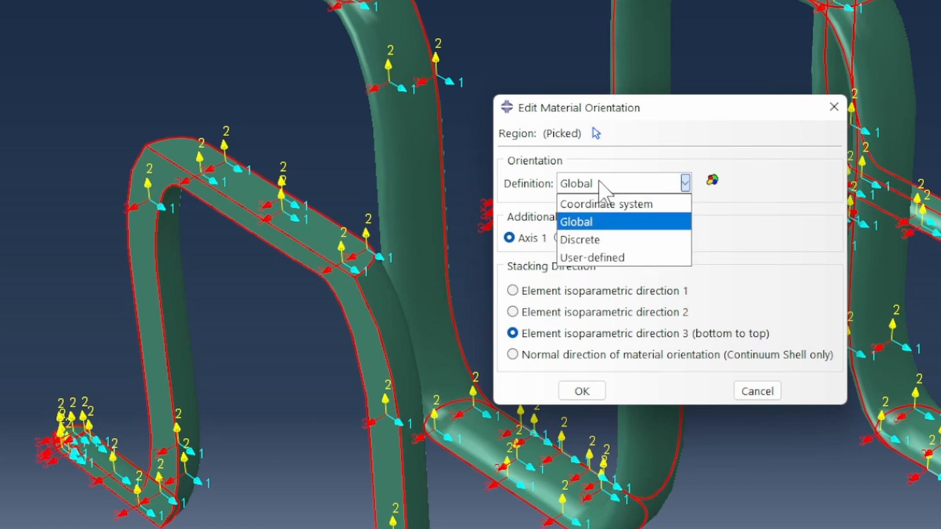
pyautogui.click(595, 240)
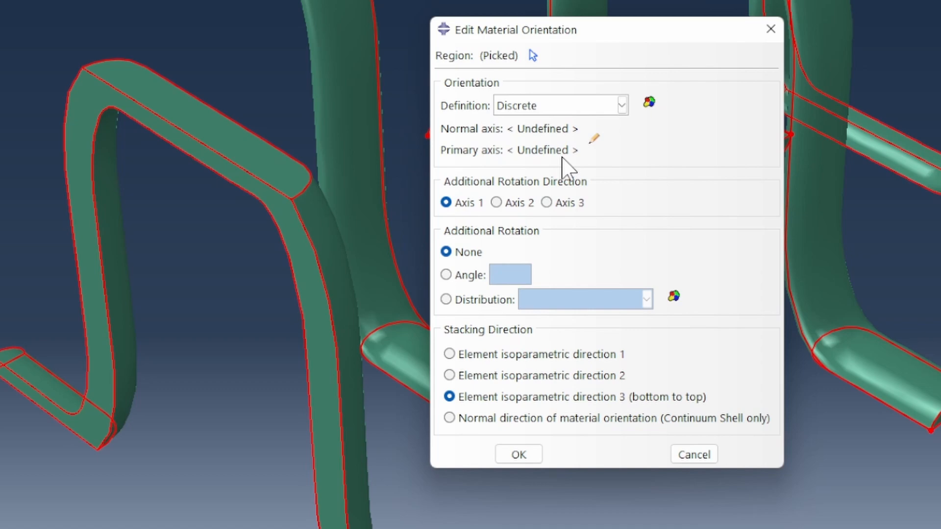
# Step: Define the discrete orientation's normal axis as direction 3, using the flat side face of the frontmost binder yarn
pyautogui.click(595, 141)
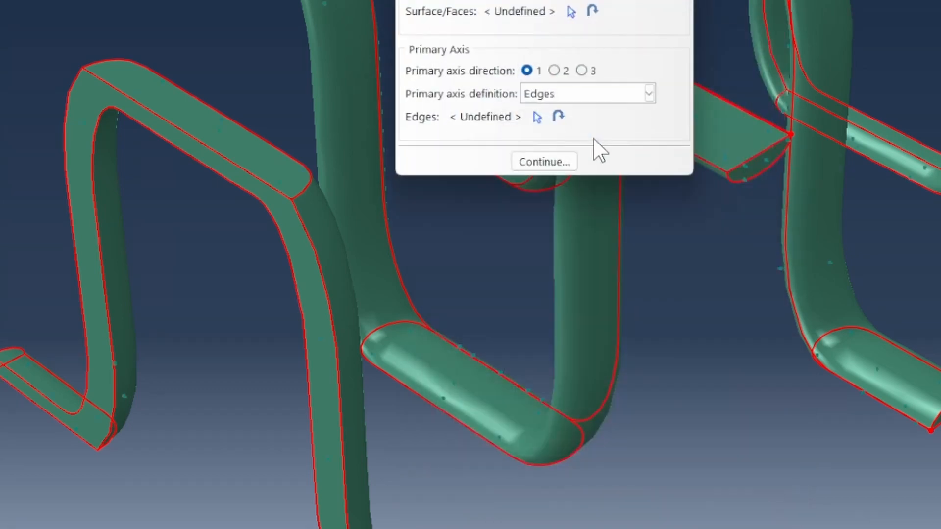
pyautogui.moveTo(546, 73); pyautogui.dragTo(487, 122)
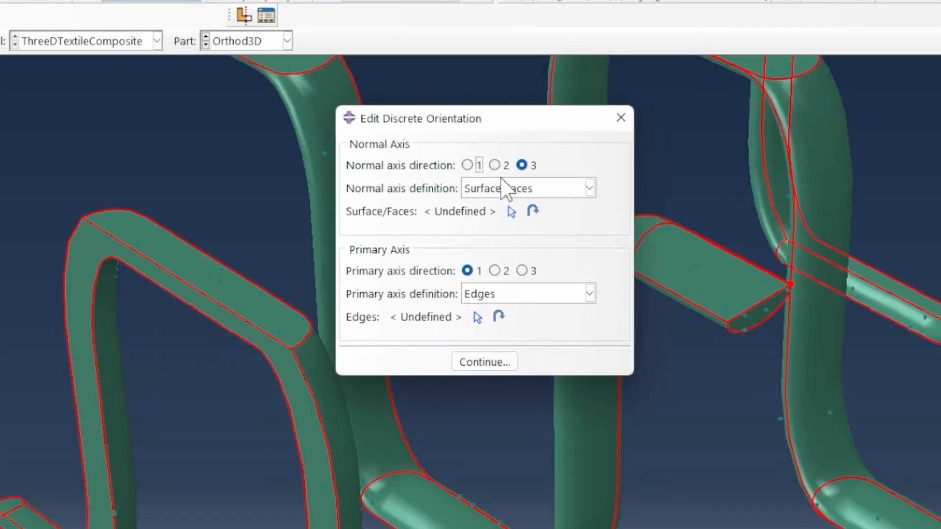
pyautogui.click(532, 166)
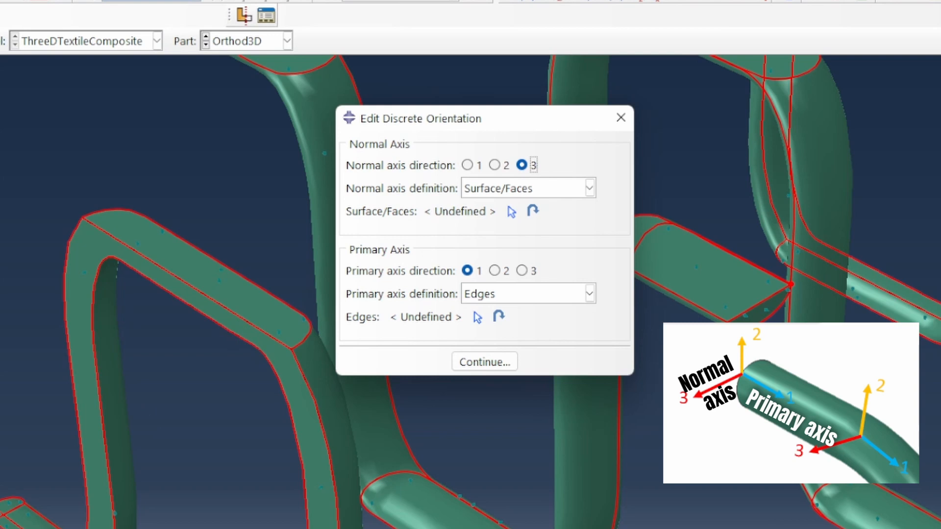
pyautogui.click(512, 212)
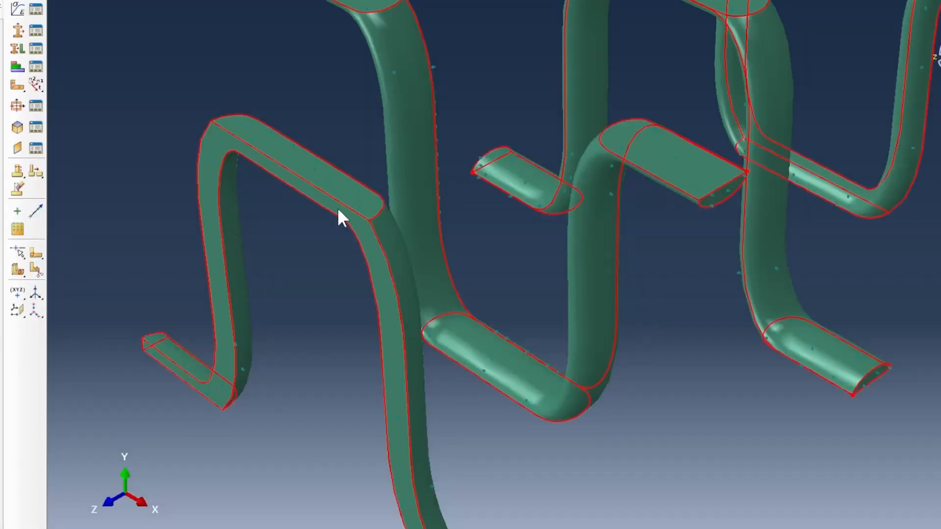
pyautogui.click(208, 169)
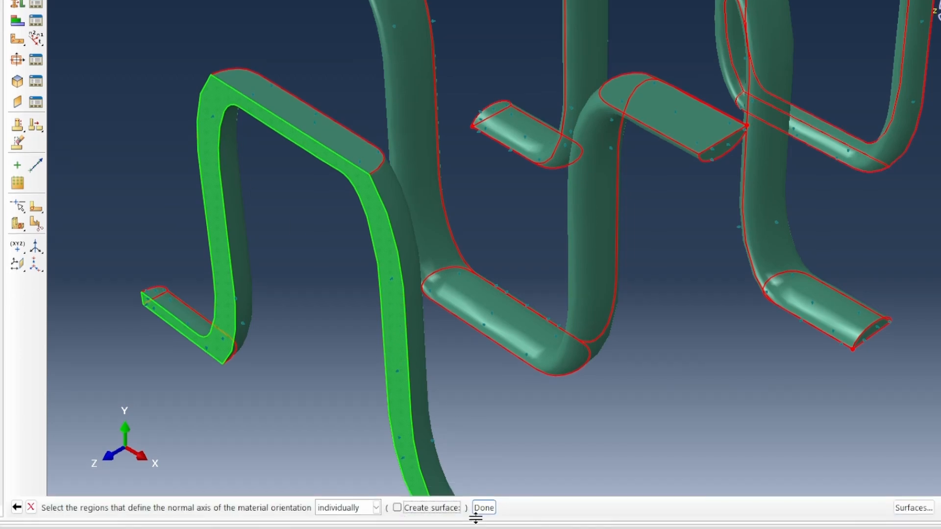
pyautogui.click(478, 513)
pyautogui.moveTo(472, 6); pyautogui.dragTo(372, 1)
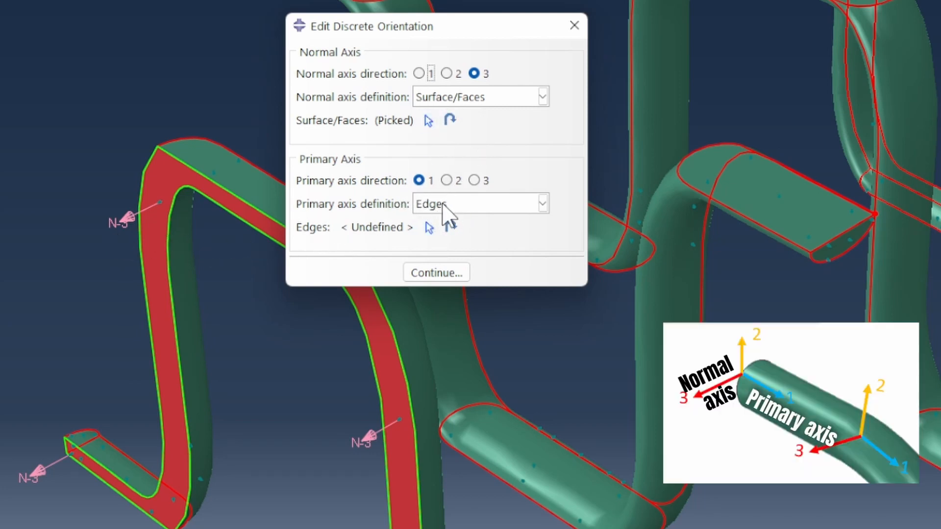
# Step: Define the primary axis in direction 1 from the lower edges running along the frontmost binder yarn's flat side face
pyautogui.click(430, 228)
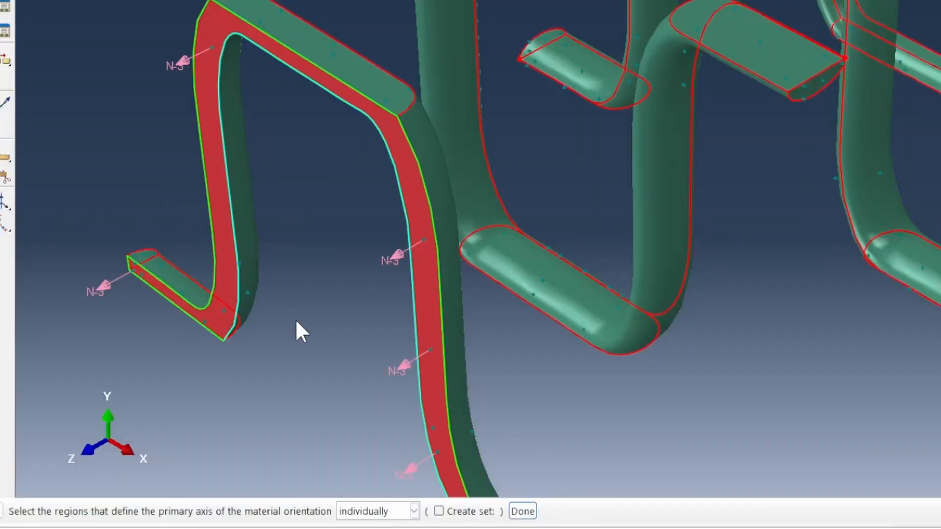
pyautogui.scroll(-1, 303, 275)
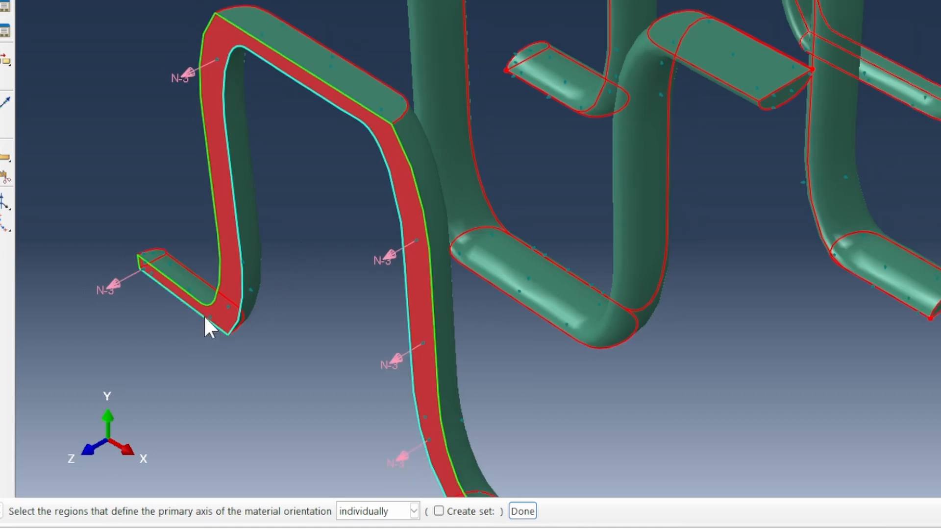
pyautogui.scroll(-5, 363, 358)
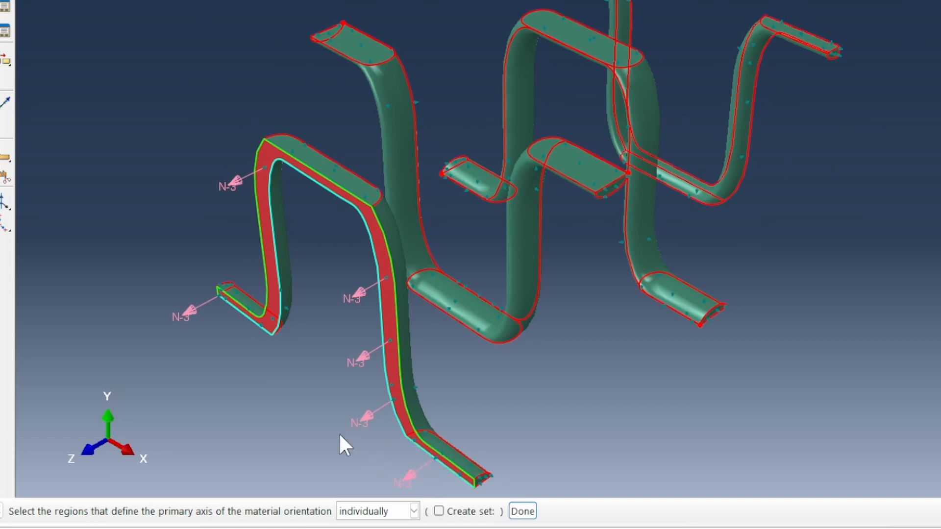
pyautogui.scroll(5, 340, 435)
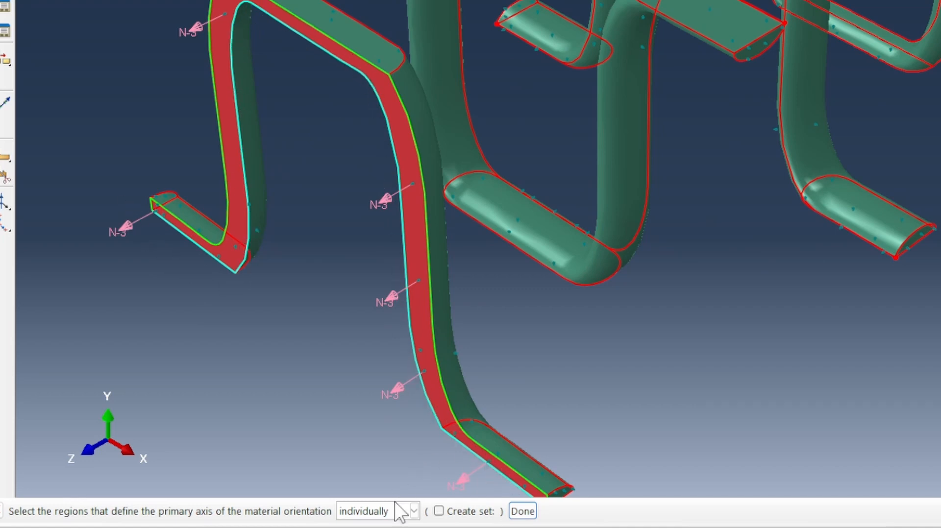
pyautogui.click(523, 511)
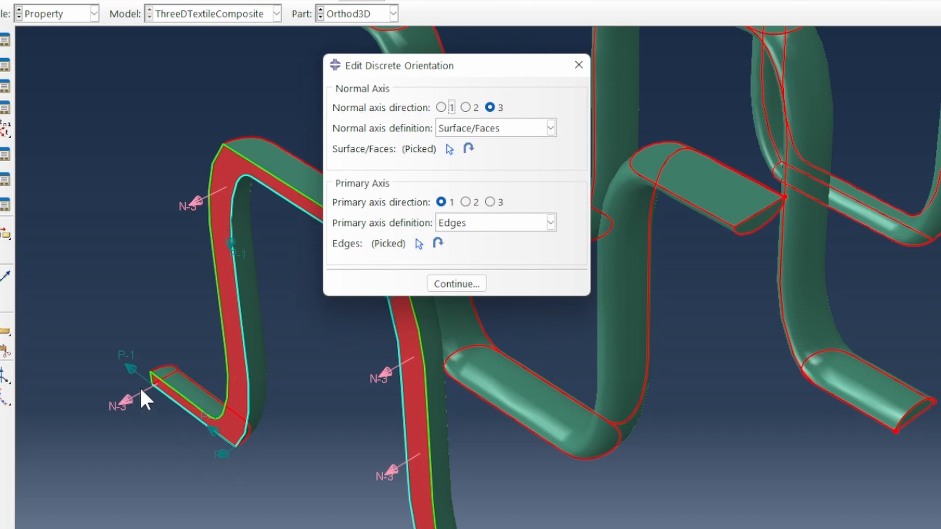
# Step: Finish assigning the discrete material orientation to the binder yarns and display its local axes along them
pyautogui.click(450, 284)
pyautogui.click(602, 449)
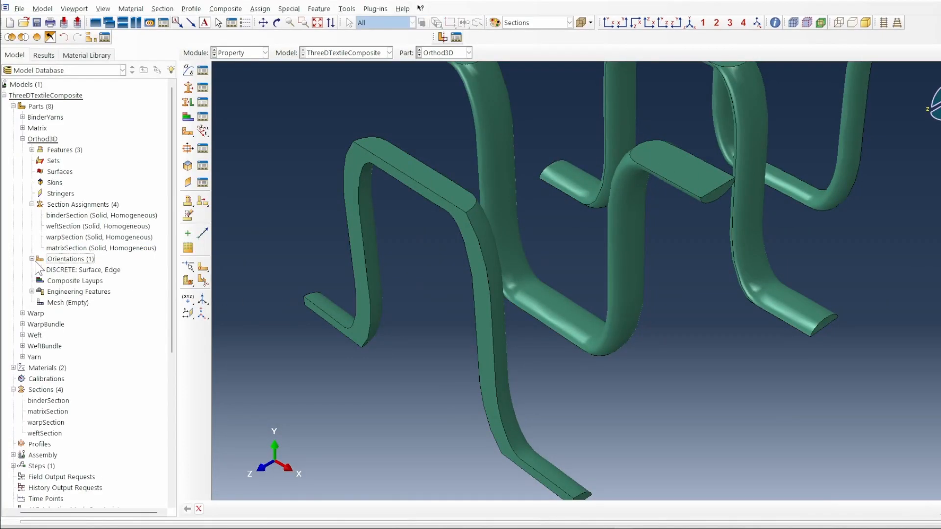
pyautogui.click(64, 270)
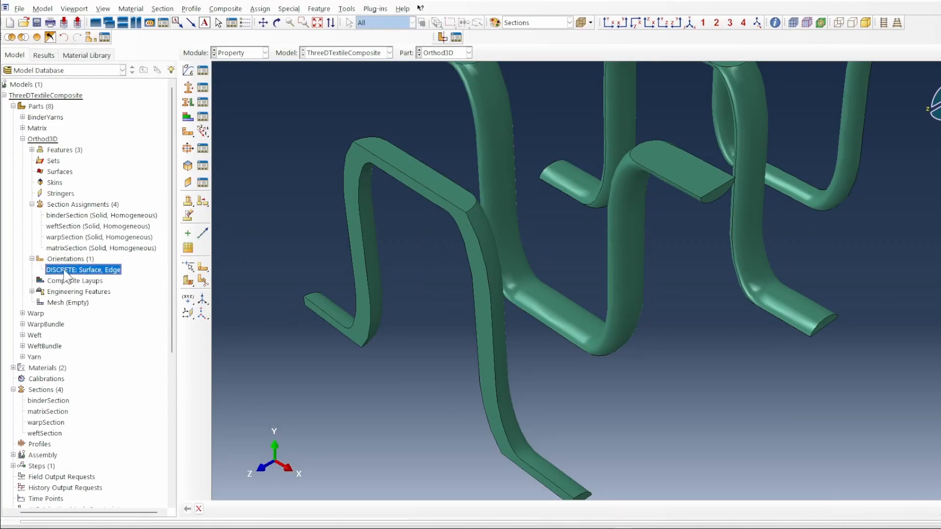
pyautogui.scroll(2, 325, 345)
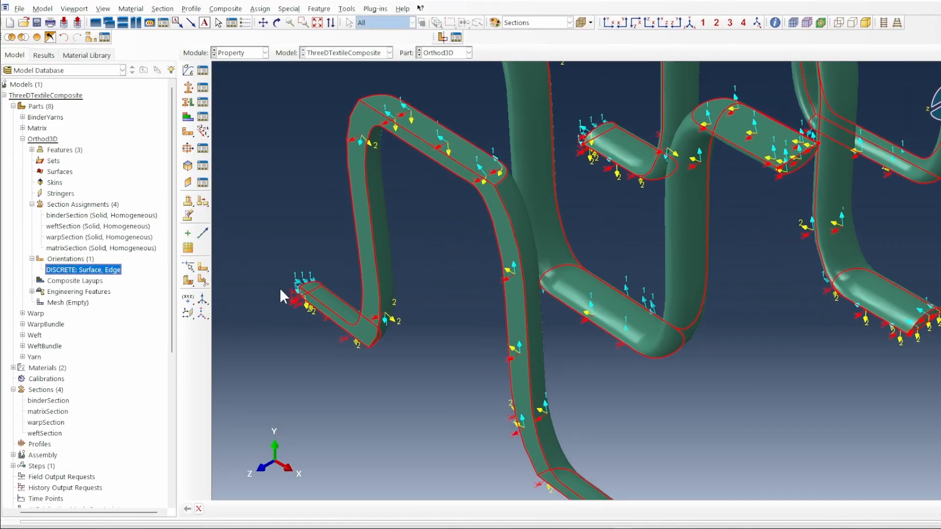
pyautogui.scroll(-3, 421, 343)
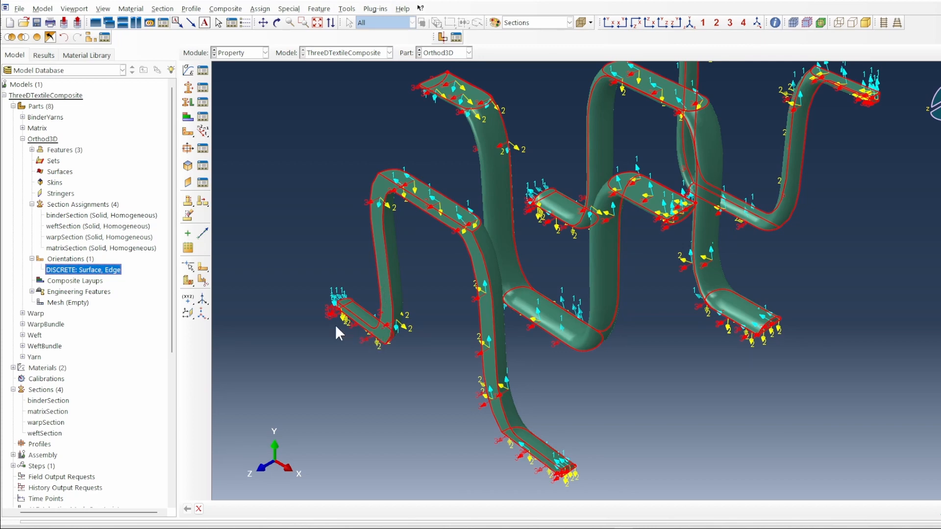
pyautogui.scroll(-3, 384, 338)
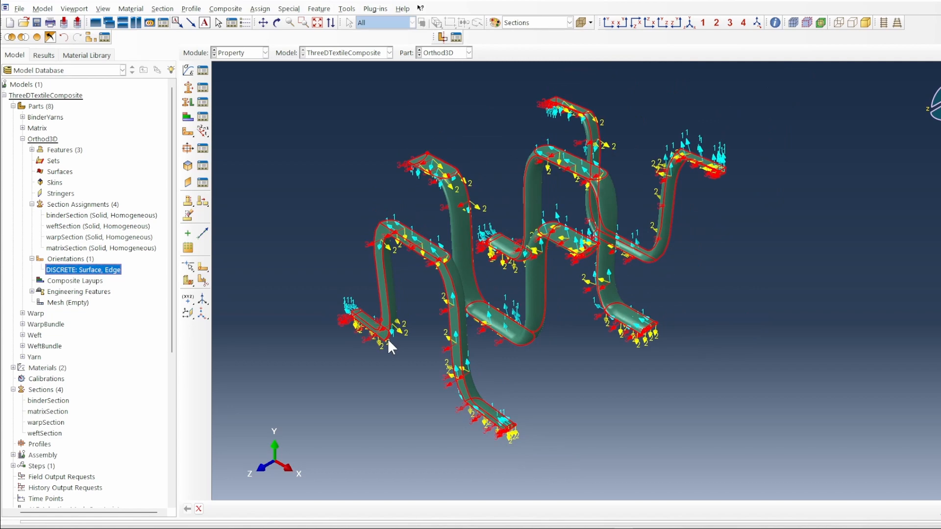
# Step: Redisplay the whole Orthod3D part and hide the binderSection, matrixSection and warpSection regions, leaving only the blue yarns displayed
pyautogui.click(78, 282)
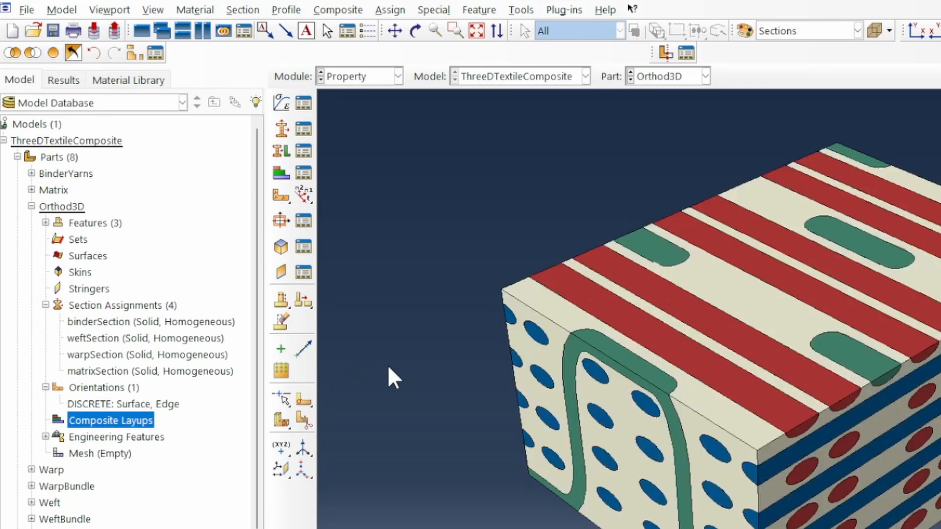
pyautogui.moveTo(120, 337)
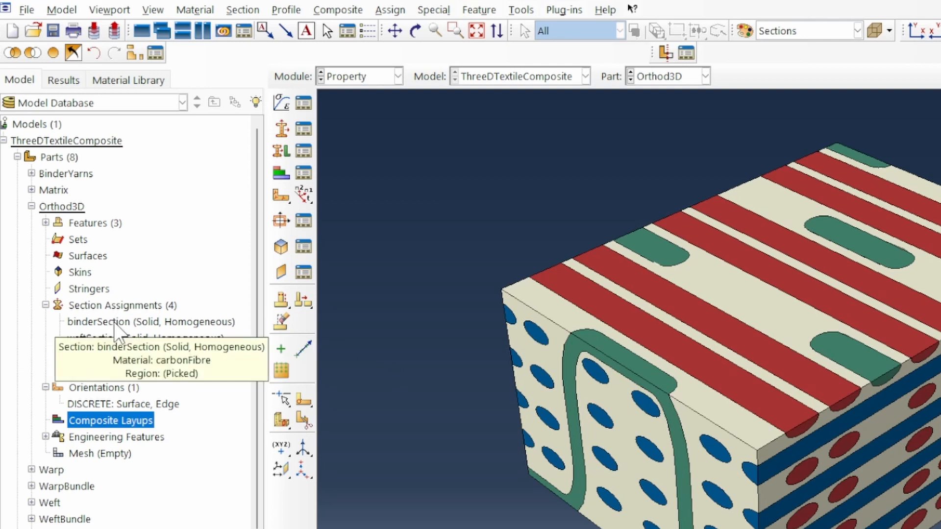
pyautogui.click(169, 322)
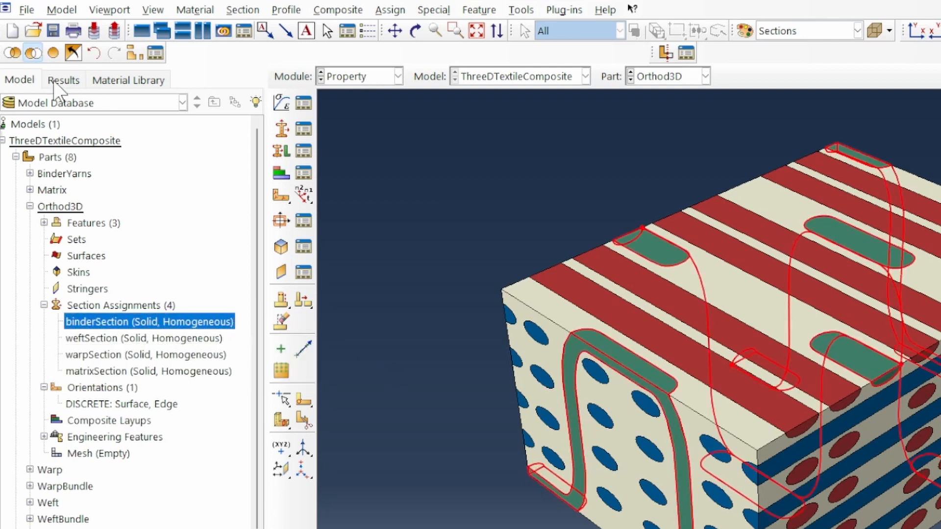
pyautogui.click(103, 372)
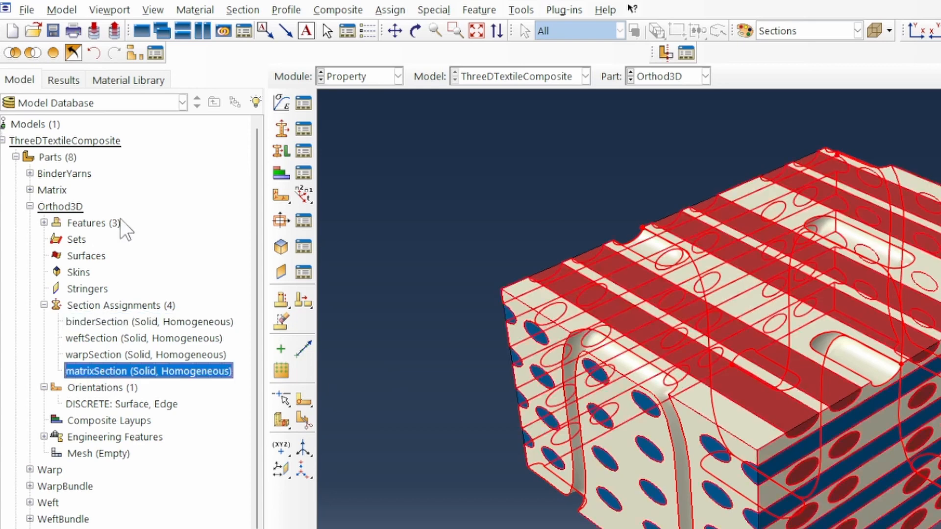
pyautogui.click(30, 52)
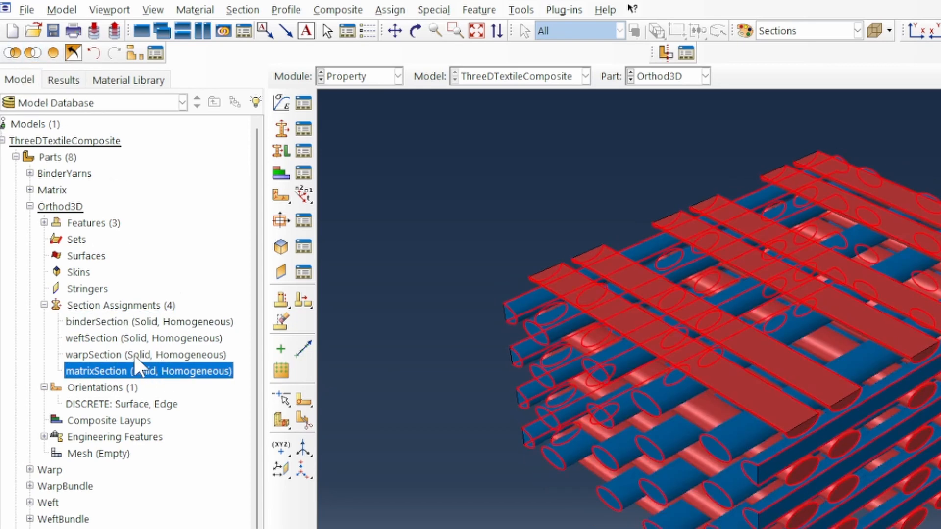
pyautogui.click(137, 356)
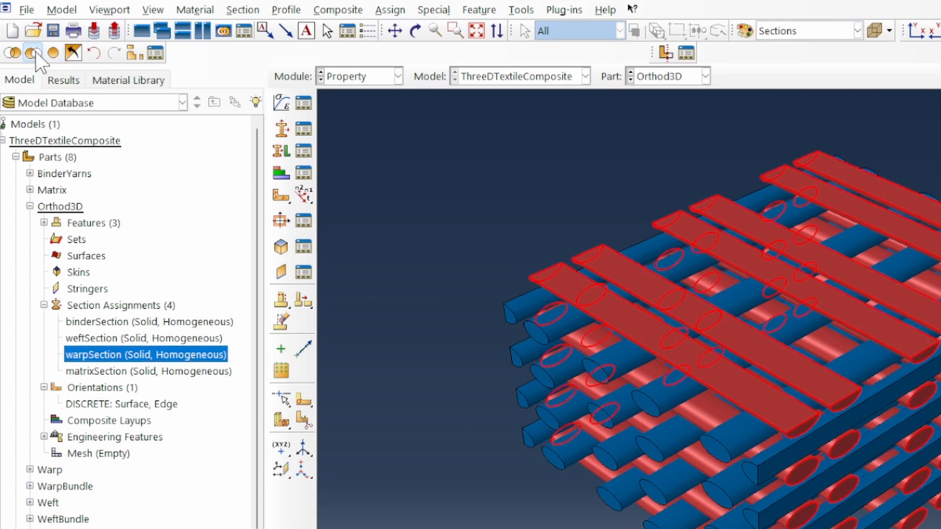
pyautogui.click(34, 52)
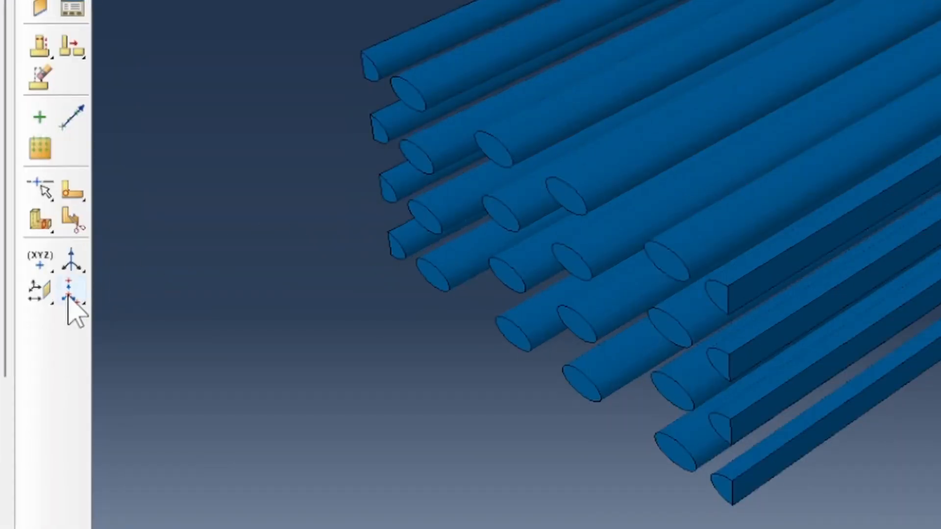
# Step: Start a rectangular datum coordinate system defined by three points and name it WarpCSYS
pyautogui.click(71, 295)
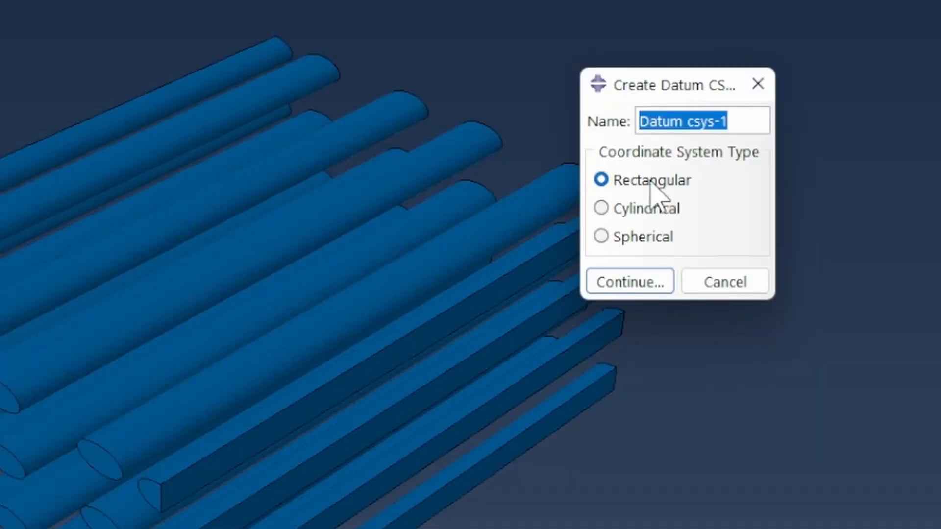
pyautogui.write('W')
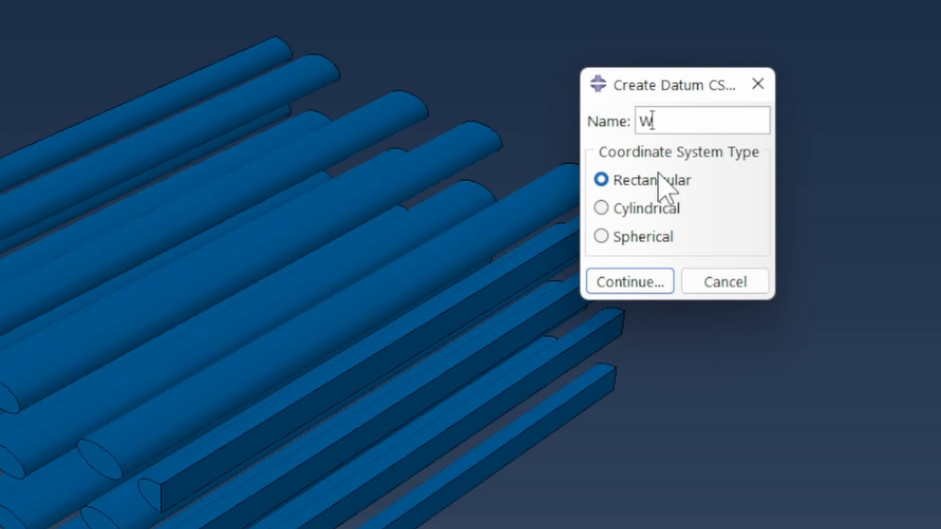
pyautogui.write('arpCSYS')
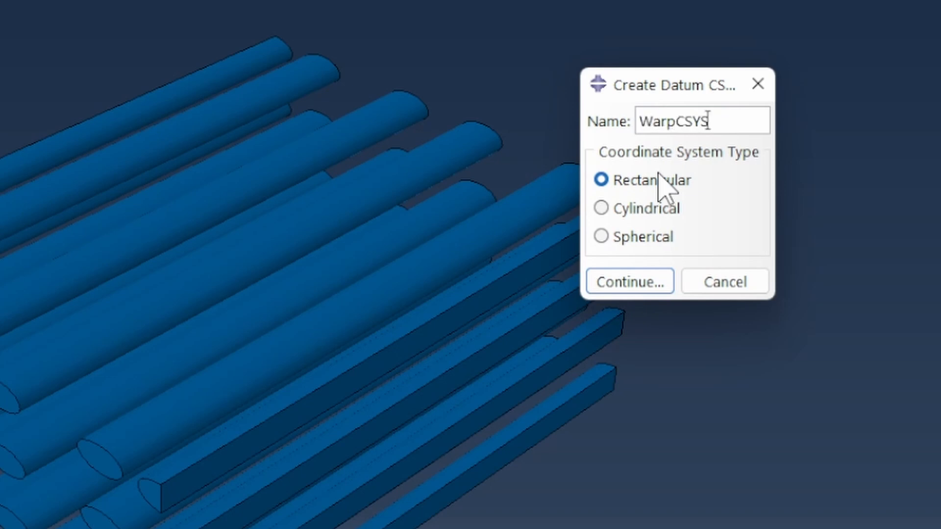
pyautogui.click(630, 280)
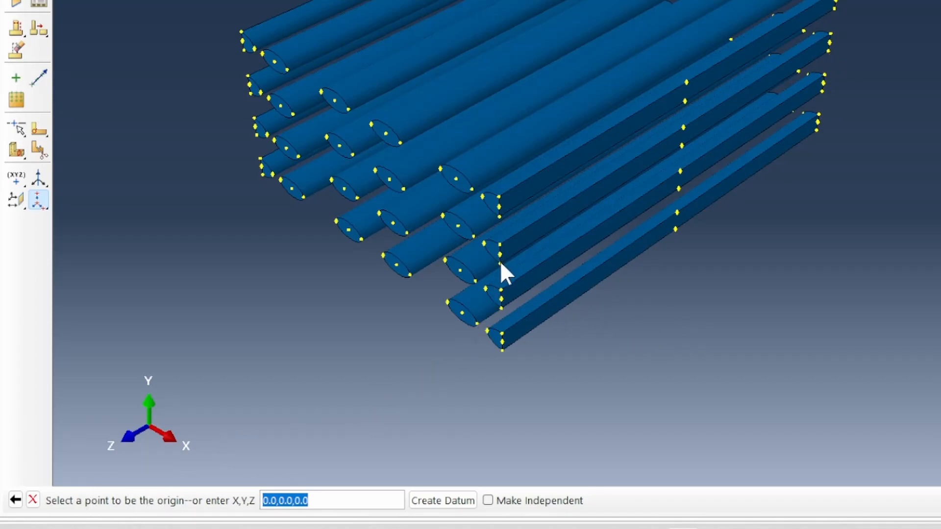
# Step: Place WarpCSYS with its origin at the lowest front yarn's bottom corner, X-axis along its lower edge, and X-Y plane through its vertical end edge
pyautogui.click(502, 350)
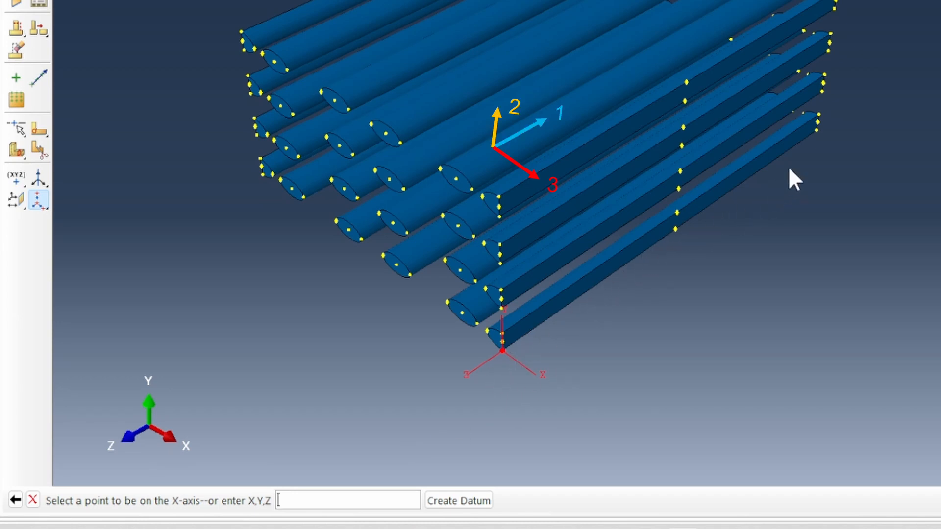
pyautogui.click(675, 228)
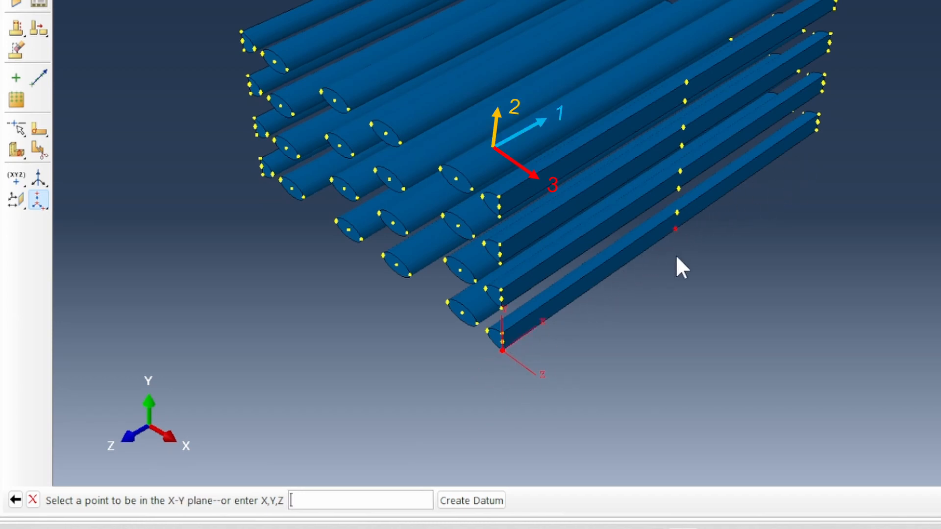
pyautogui.scroll(5, 497, 350)
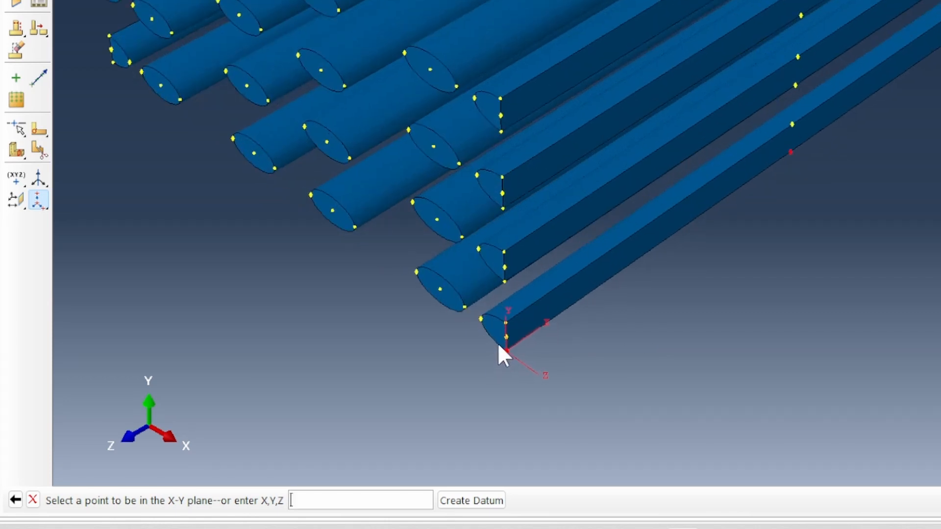
pyautogui.click(509, 308)
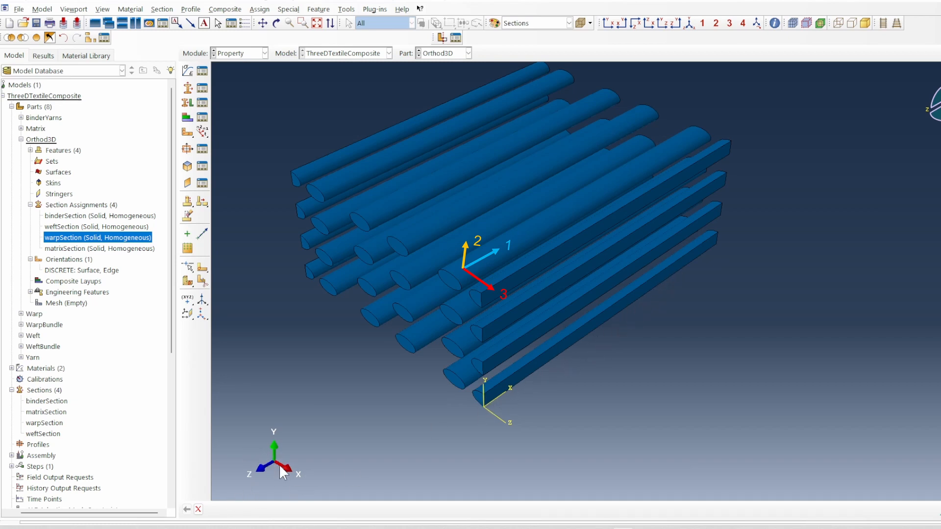
# Step: Start a local material orientation assignment with all displayed blue yarns as the region
pyautogui.click(187, 133)
pyautogui.scroll(-2, 331, 195)
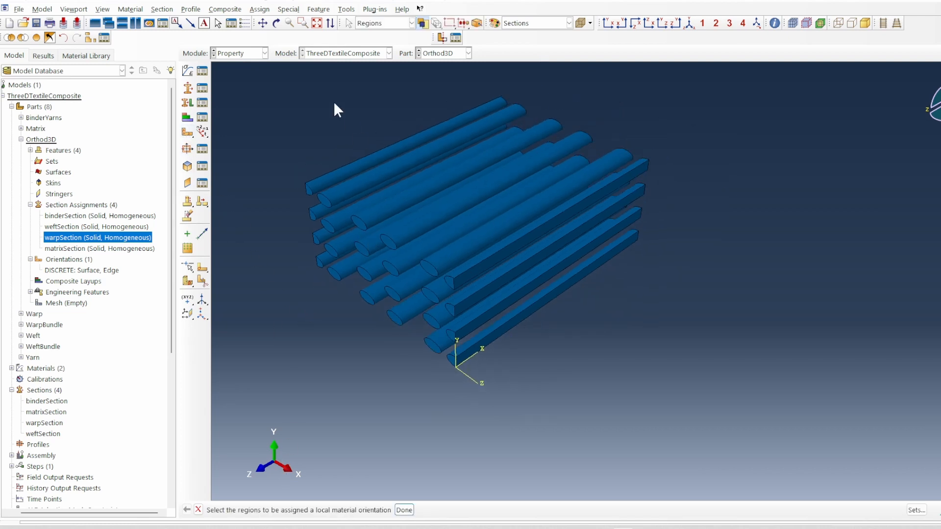
pyautogui.moveTo(292, 82); pyautogui.dragTo(752, 397)
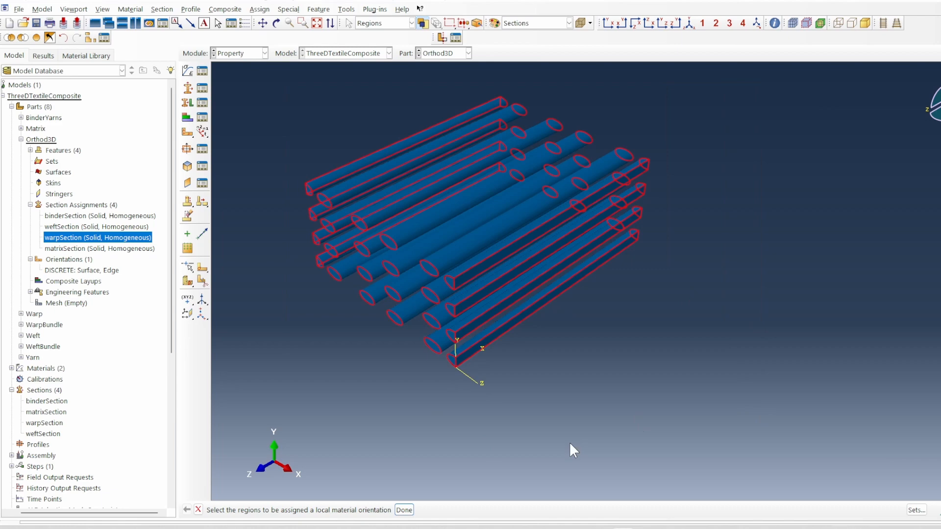
pyautogui.click(409, 510)
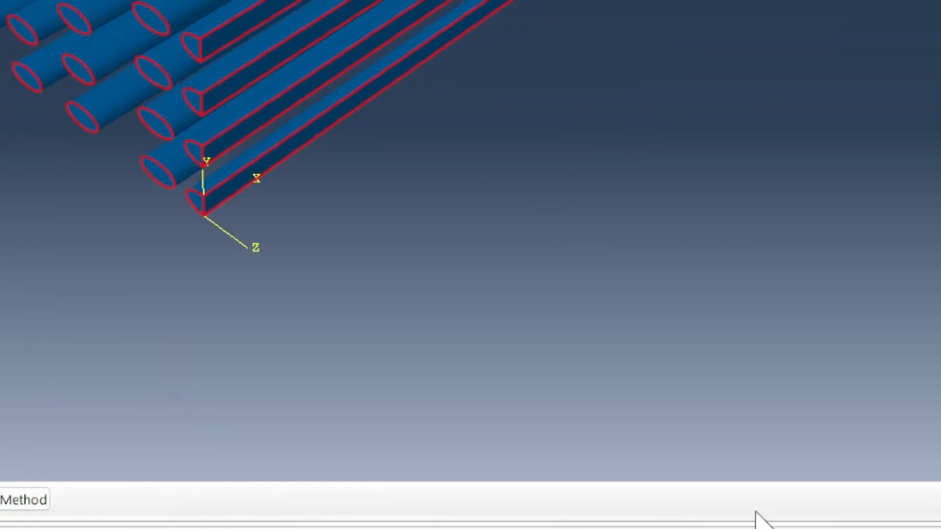
# Step: Assign the blue yarns' material orientation from the WarpCSYS datum coordinate system, with no additional rotation
pyautogui.click(824, 501)
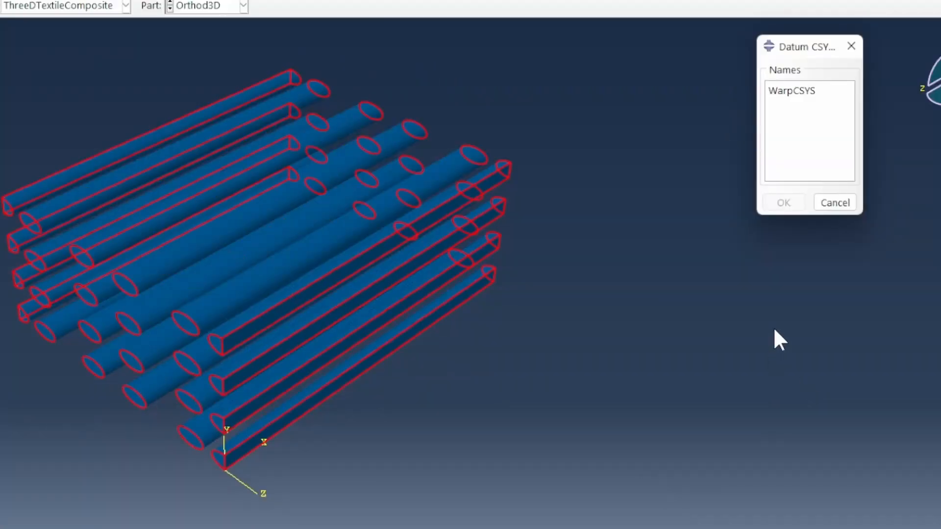
pyautogui.moveTo(796, 63); pyautogui.dragTo(656, 91)
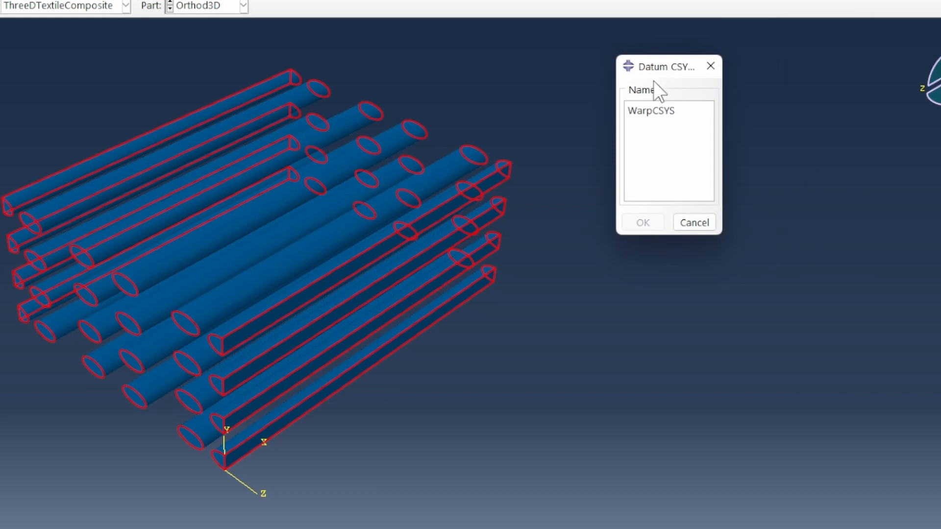
pyautogui.click(655, 110)
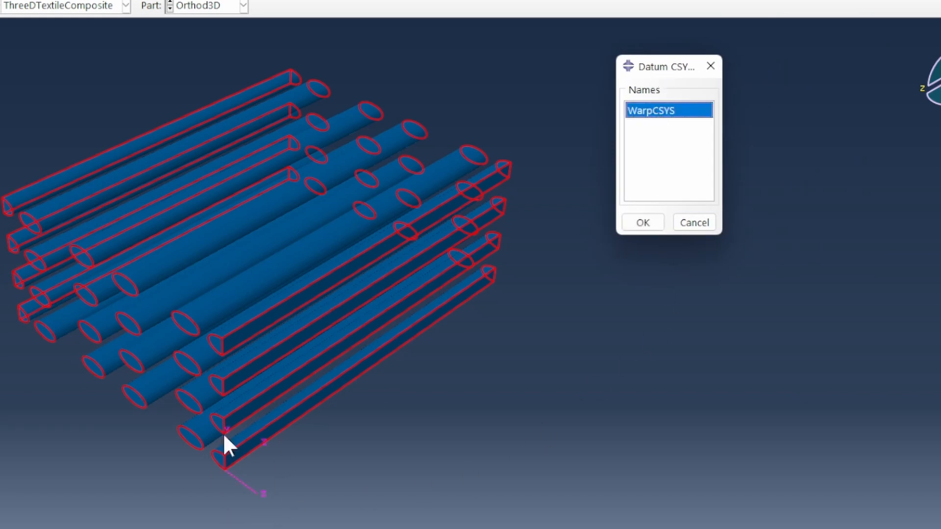
pyautogui.click(643, 222)
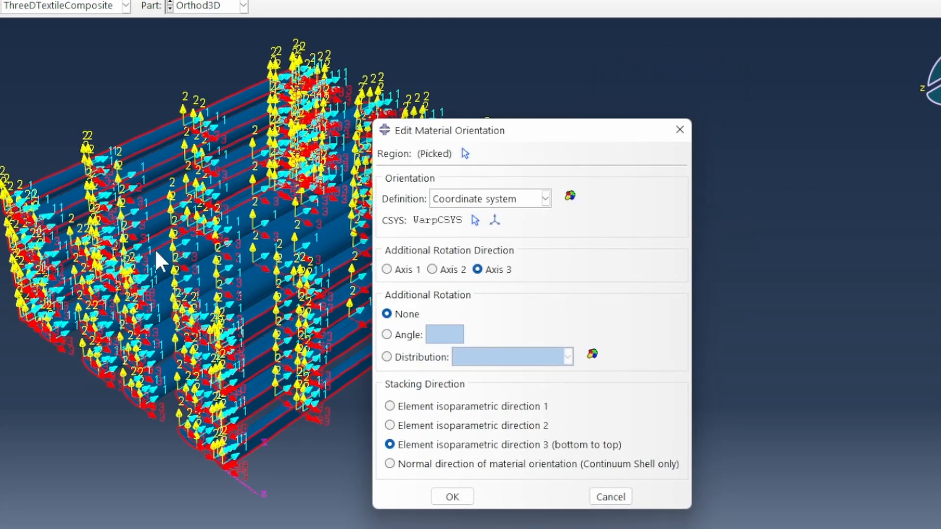
pyautogui.click(452, 497)
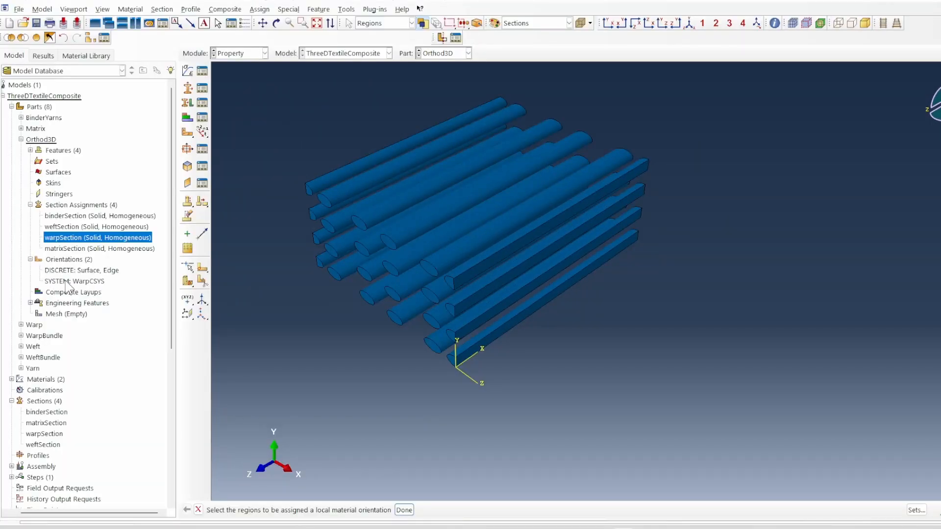
# Step: Display the WarpCSYS orientation and examine directions 1, 2 and 3 at the ends of the blue yarns
pyautogui.click(66, 281)
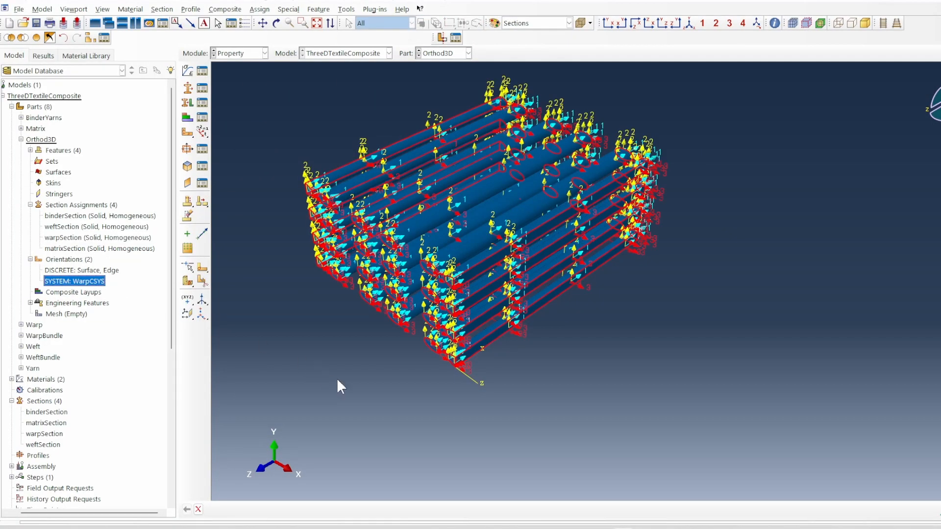
pyautogui.scroll(4, 440, 340)
pyautogui.scroll(5, 440, 345)
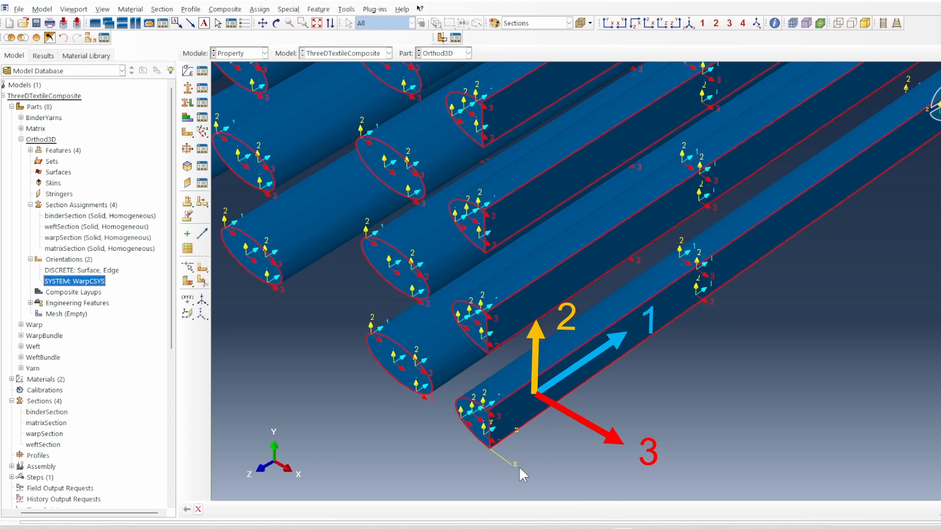
pyautogui.scroll(-4, 544, 416)
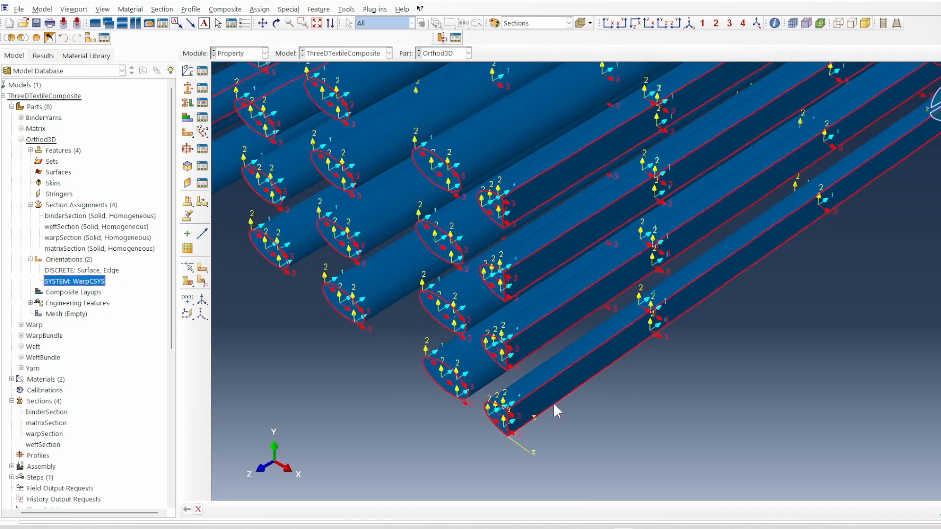
pyautogui.scroll(-3, 527, 363)
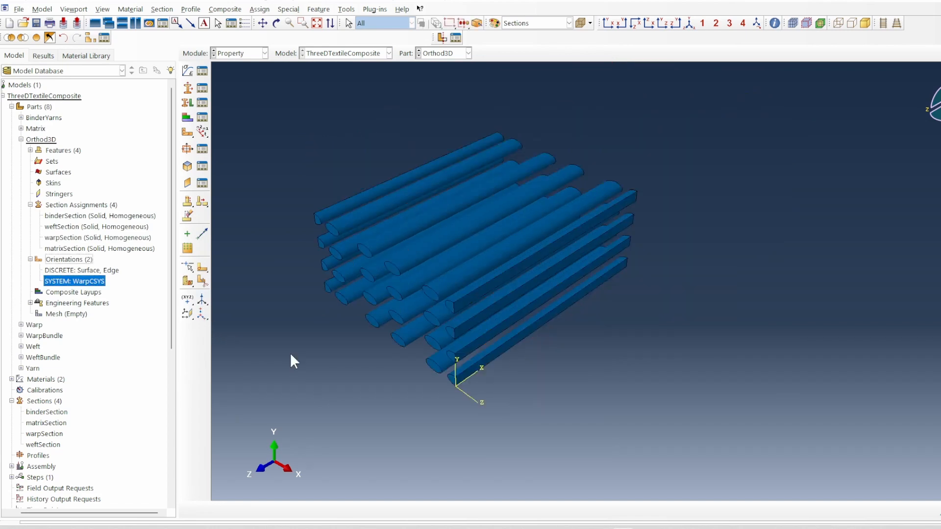
# Step: Redisplay the whole part and hide the binderSection, weftSection and matrixSection regions, leaving only the red yarns displayed
pyautogui.click(37, 37)
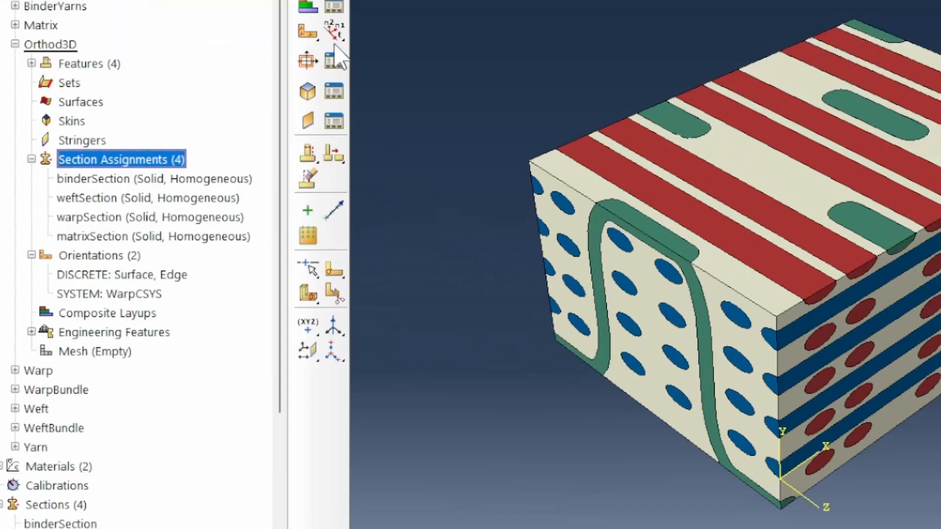
pyautogui.click(78, 216)
pyautogui.click(83, 226)
pyautogui.click(133, 179)
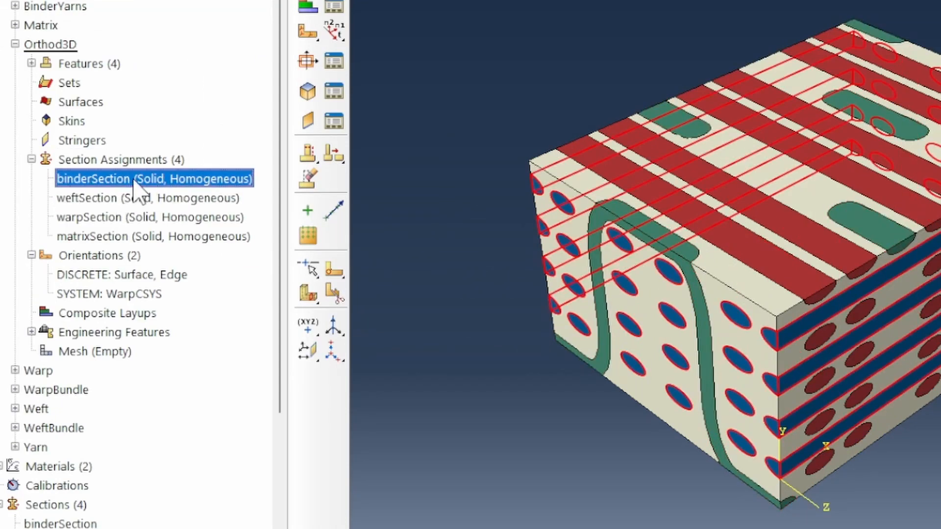
pyautogui.keyDown('ctrl'); pyautogui.click(134, 198); pyautogui.keyUp('ctrl')
pyautogui.keyDown('ctrl'); pyautogui.click(126, 237); pyautogui.keyUp('ctrl')
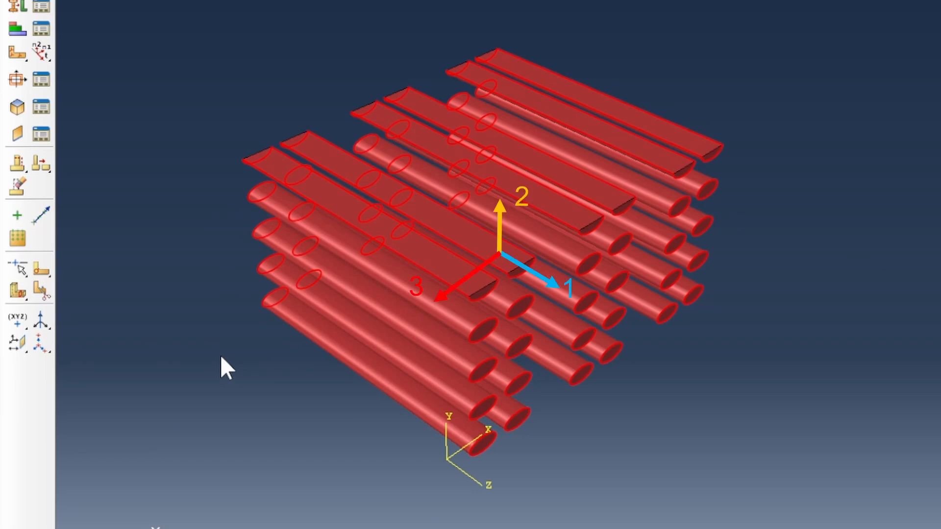
# Step: Start a rectangular datum coordinate system named WeftCSYS, defined by three points
pyautogui.click(89, 318)
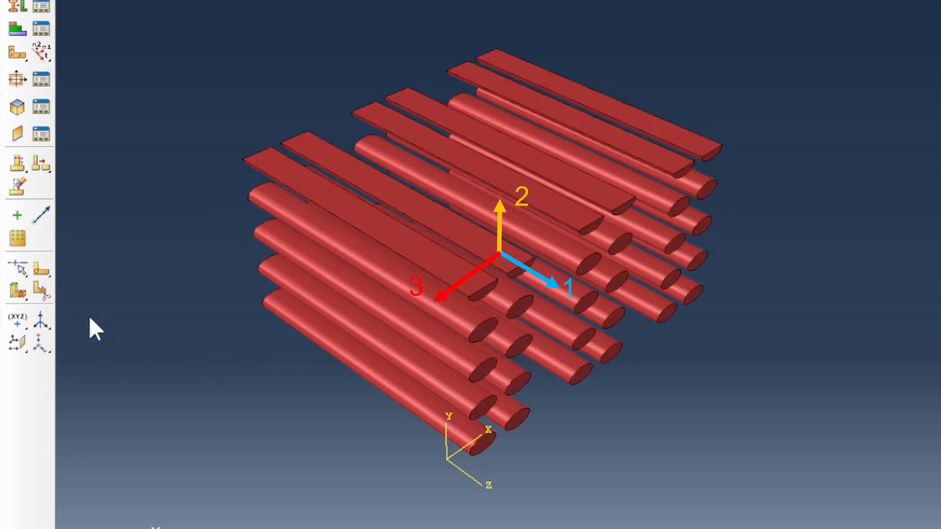
pyautogui.click(39, 343)
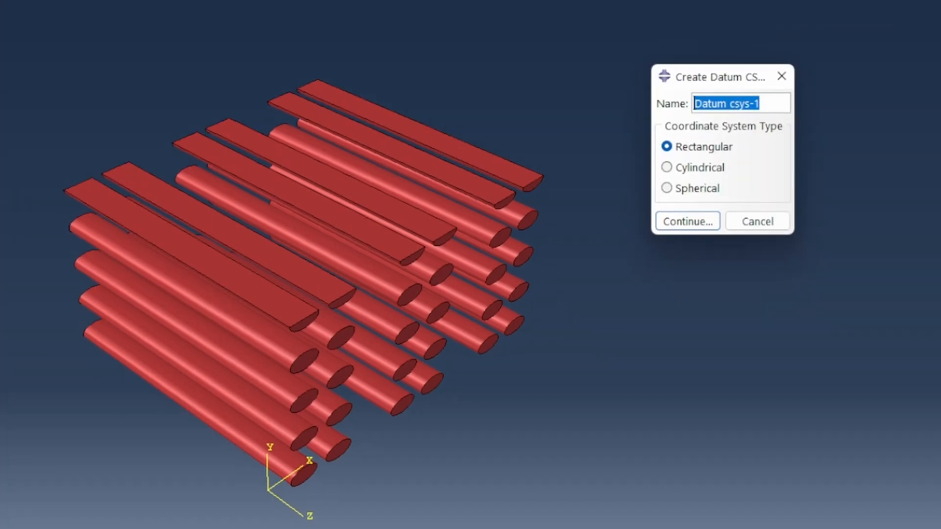
pyautogui.write('Wef')
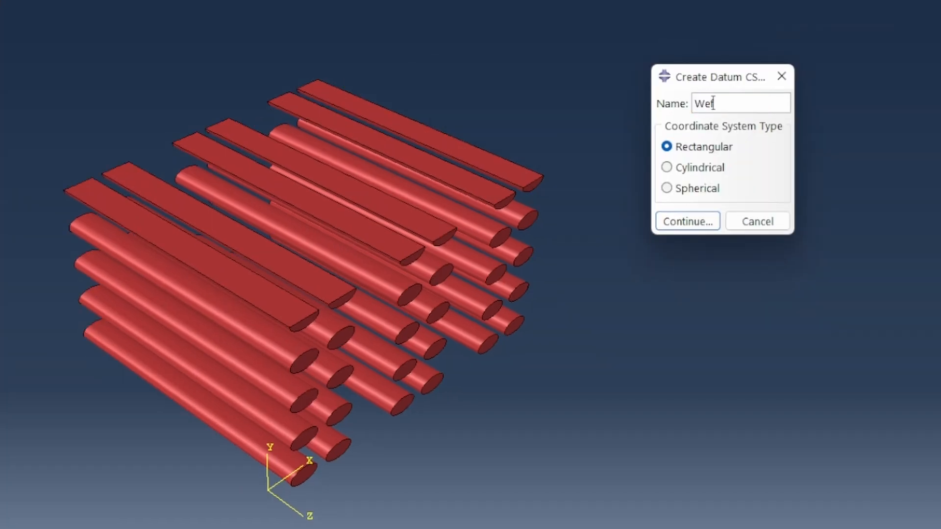
pyautogui.write('tC')
pyautogui.write('SYS')
pyautogui.click(694, 224)
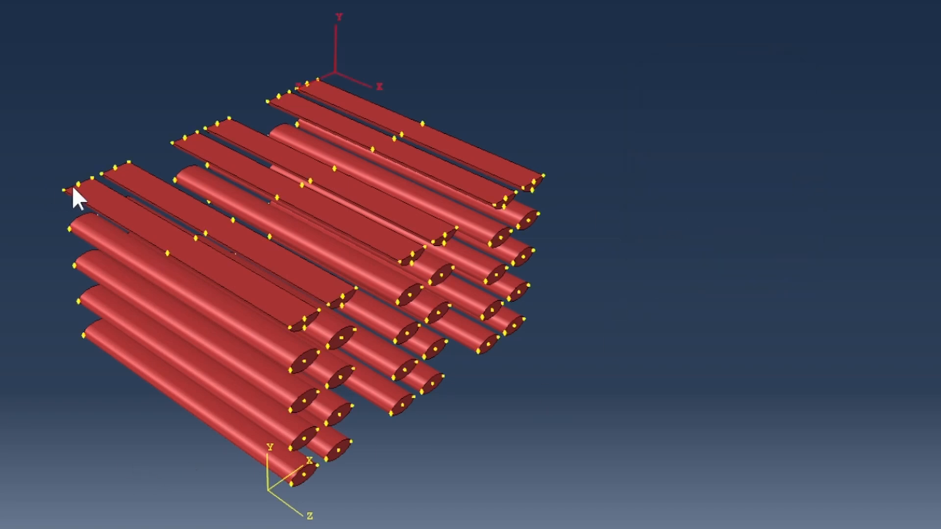
# Step: Place WeftCSYS at the nearest top weft yarn's outer end corner, with X along the yarn and the XY plane through the end's other corner
pyautogui.scroll(5, 72, 183)
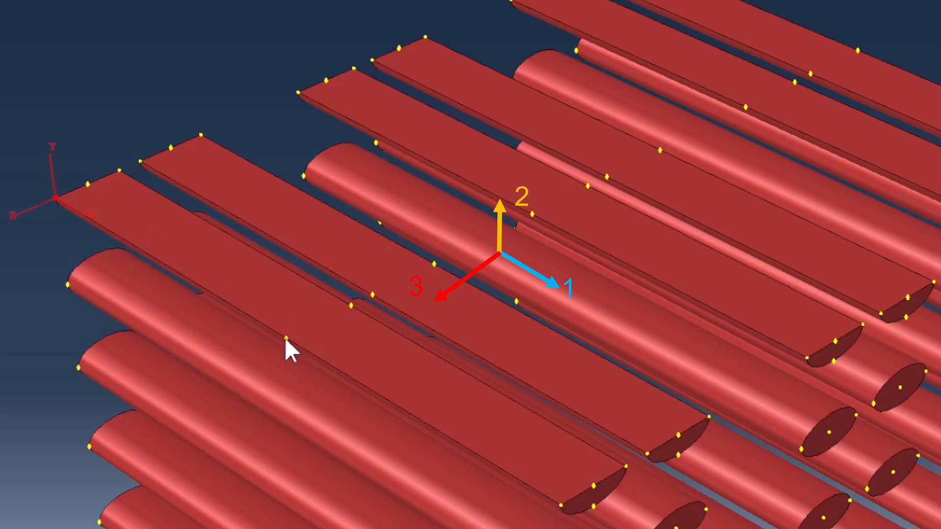
pyautogui.click(119, 170)
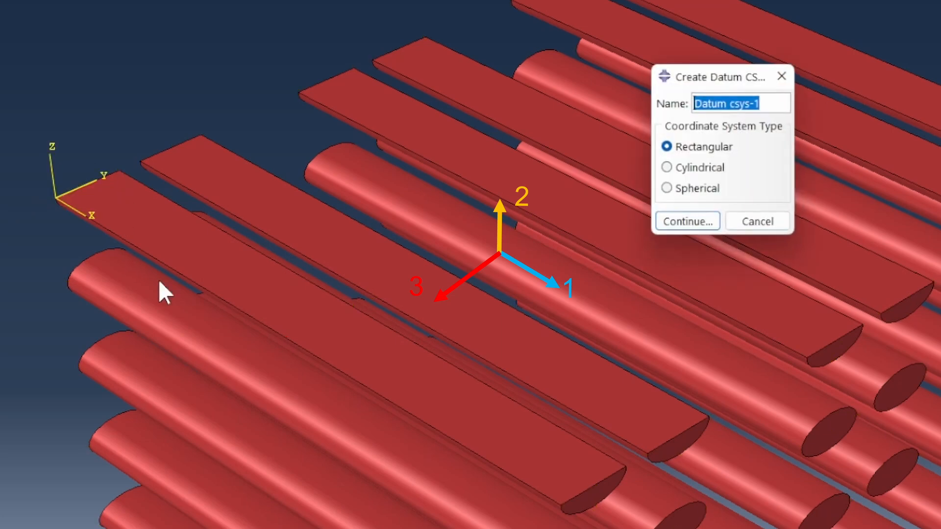
pyautogui.click(686, 223)
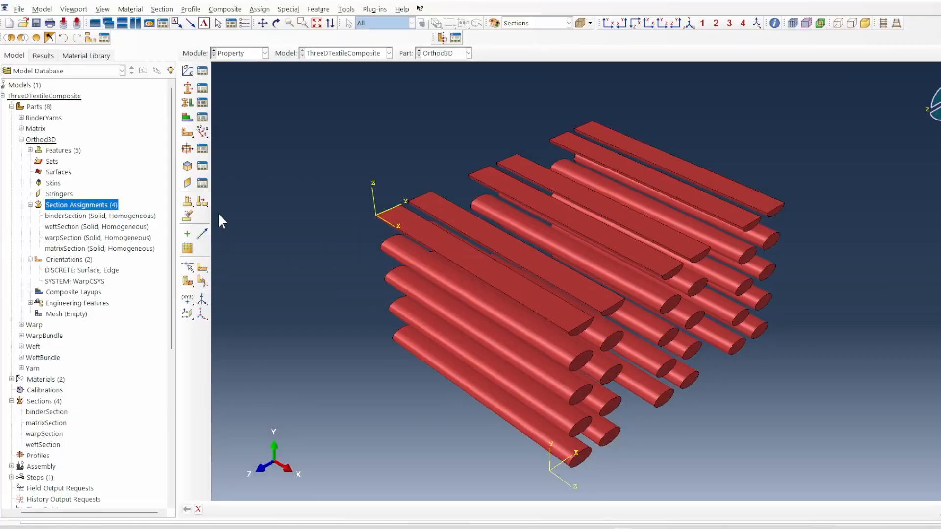
# Step: Assign all displayed red yarns a local material orientation from the WeftCSYS datum coordinate system, with no additional rotation
pyautogui.click(187, 132)
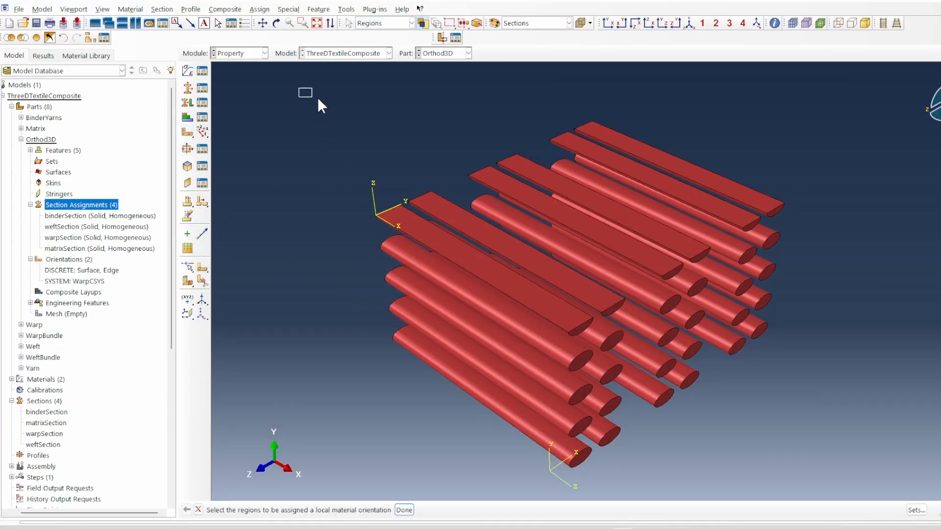
pyautogui.moveTo(317, 99); pyautogui.dragTo(863, 502)
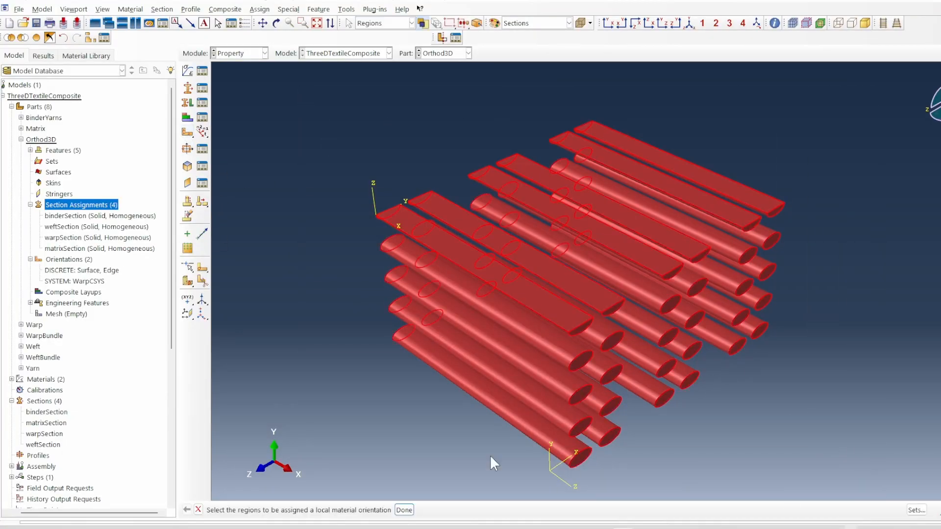
pyautogui.click(405, 510)
pyautogui.click(898, 510)
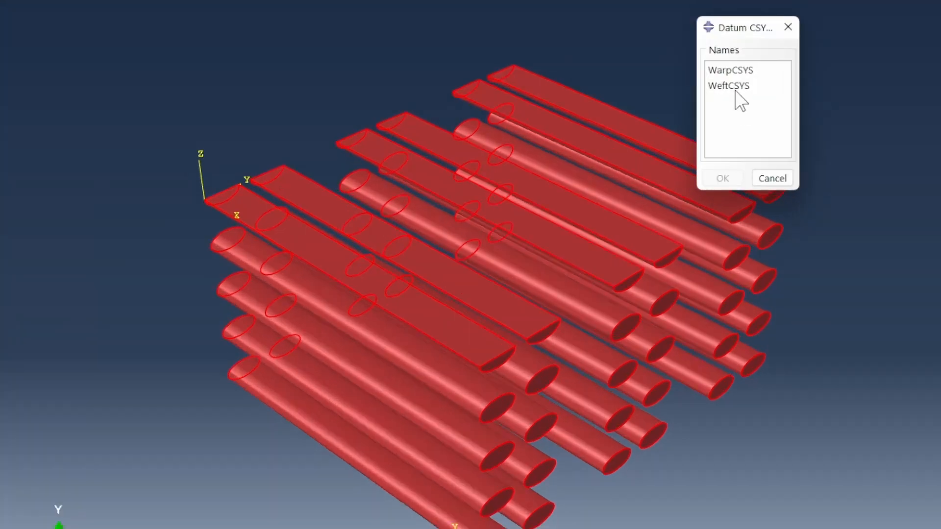
pyautogui.click(736, 89)
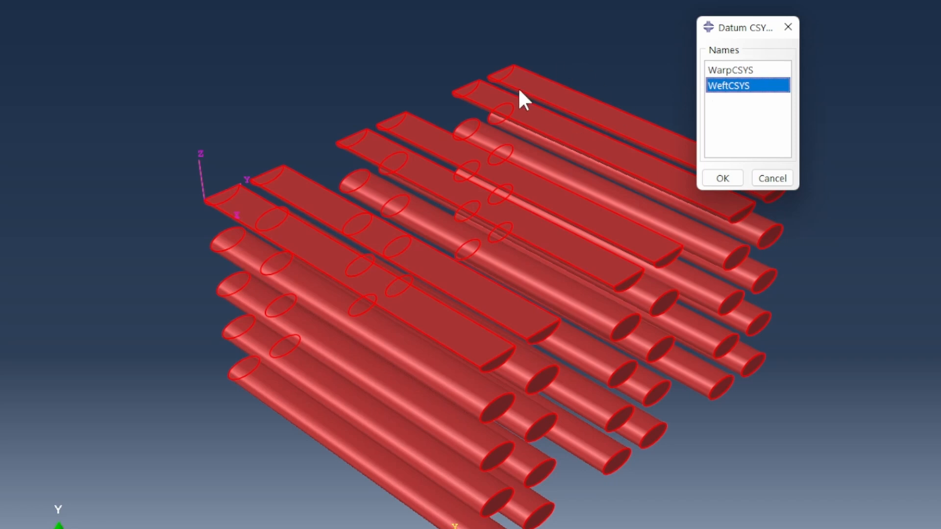
pyautogui.click(723, 178)
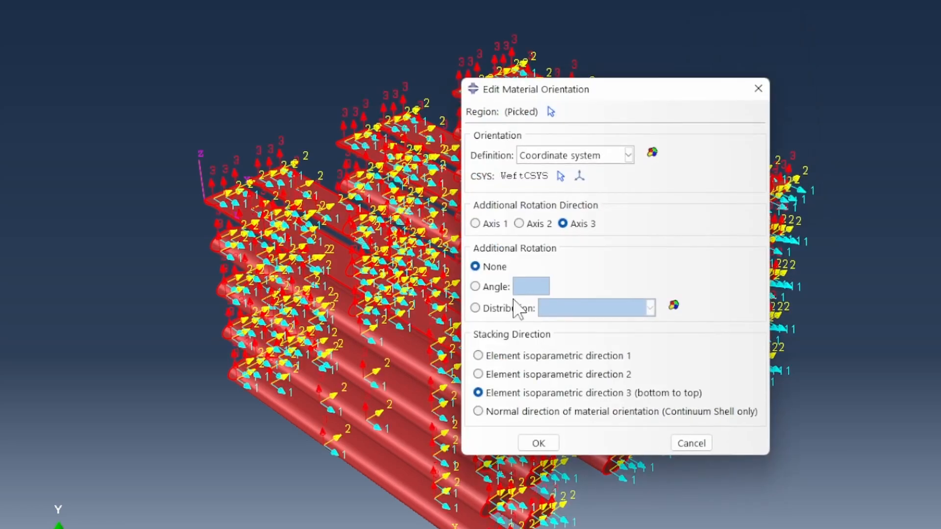
pyautogui.click(537, 442)
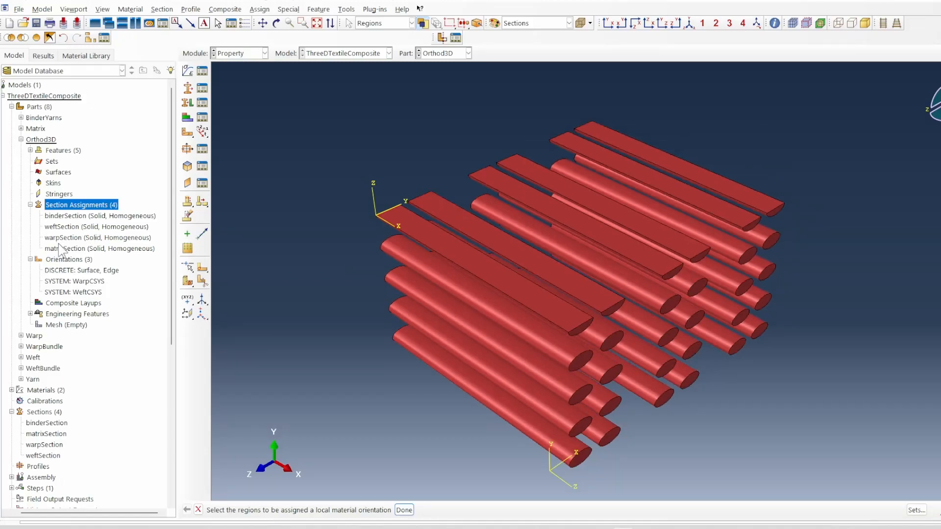
# Step: Display the WeftCSYS orientation and examine directions 1, 2 and 3 at the ends of the red yarns
pyautogui.click(77, 294)
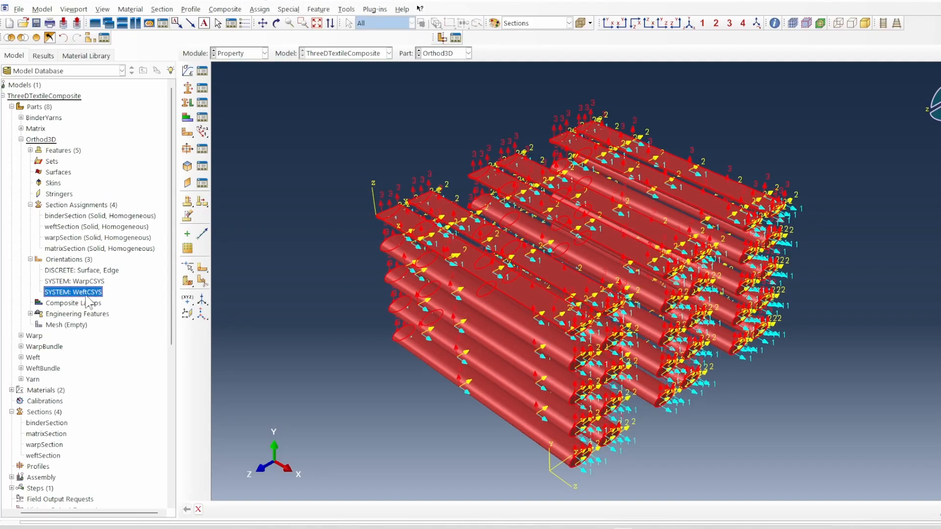
pyautogui.scroll(-3, 384, 261)
pyautogui.scroll(-5, 389, 259)
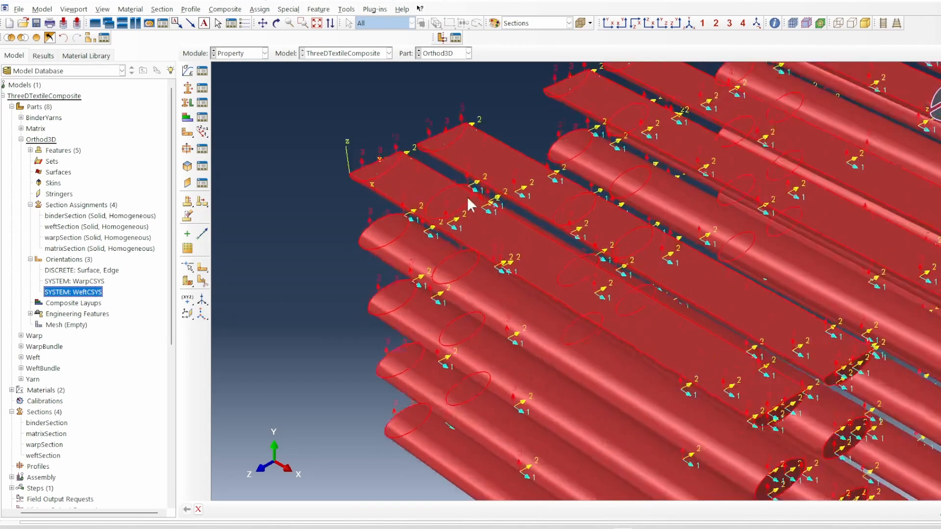
pyautogui.scroll(-2, 442, 240)
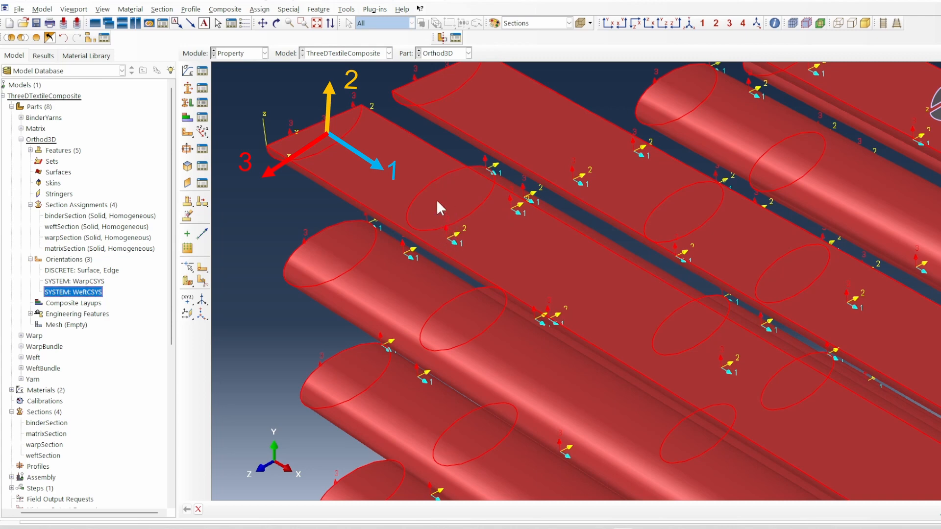
pyautogui.scroll(8, 313, 267)
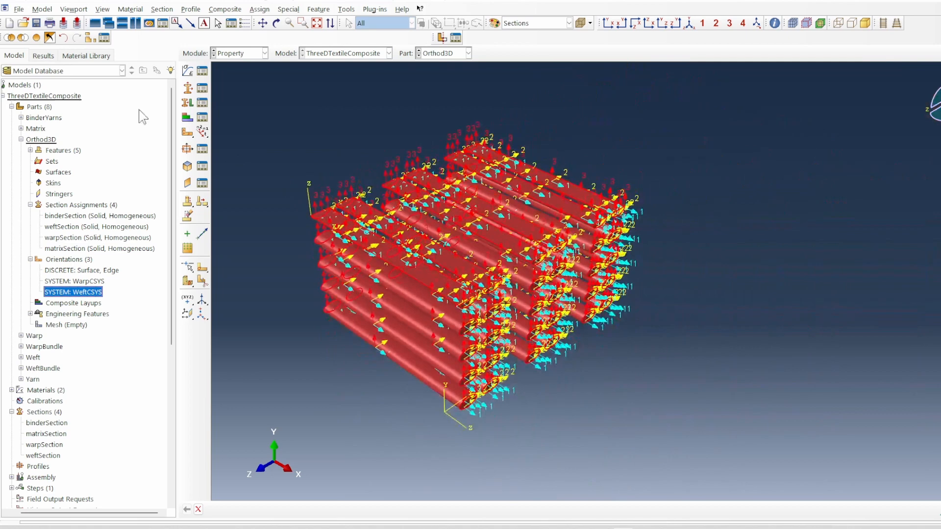
# Step: Redisplay the whole part, fit it in the view and clear the WeftCSYS orientation display
pyautogui.click(37, 39)
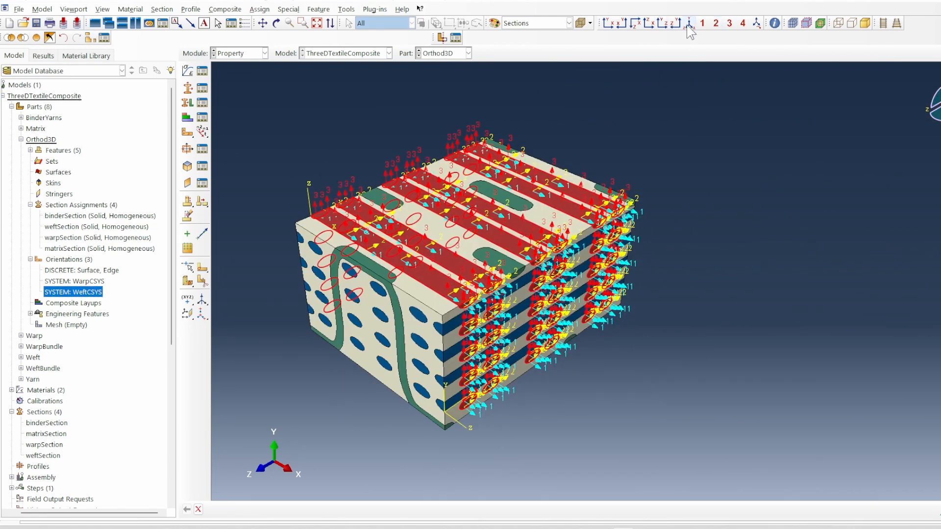
pyautogui.click(317, 23)
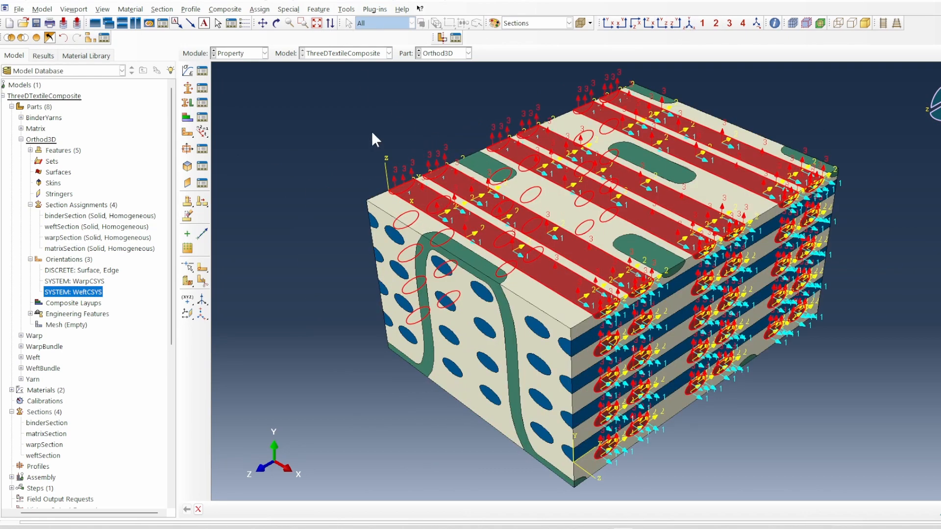
pyautogui.click(87, 259)
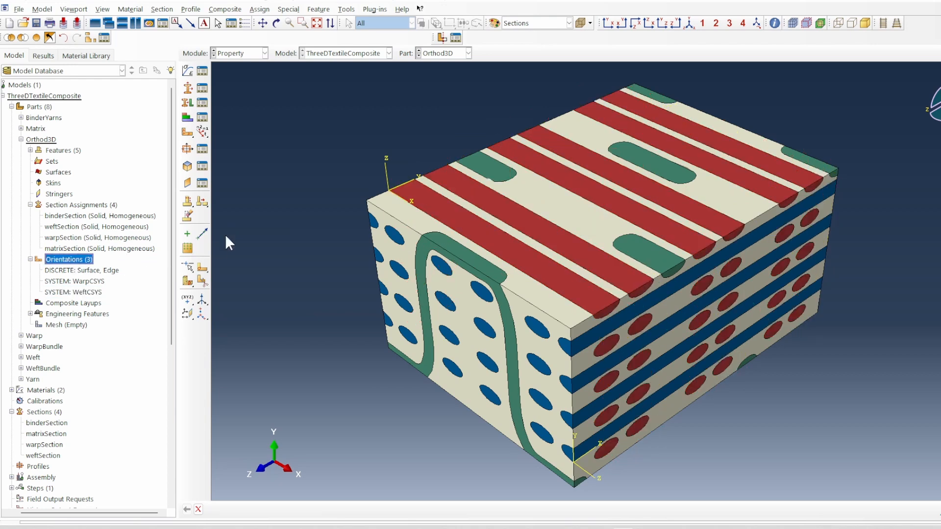
# Step: Review the discrete binder, WarpCSYS and WeftCSYS orientations one after another on the complete part
pyautogui.click(76, 270)
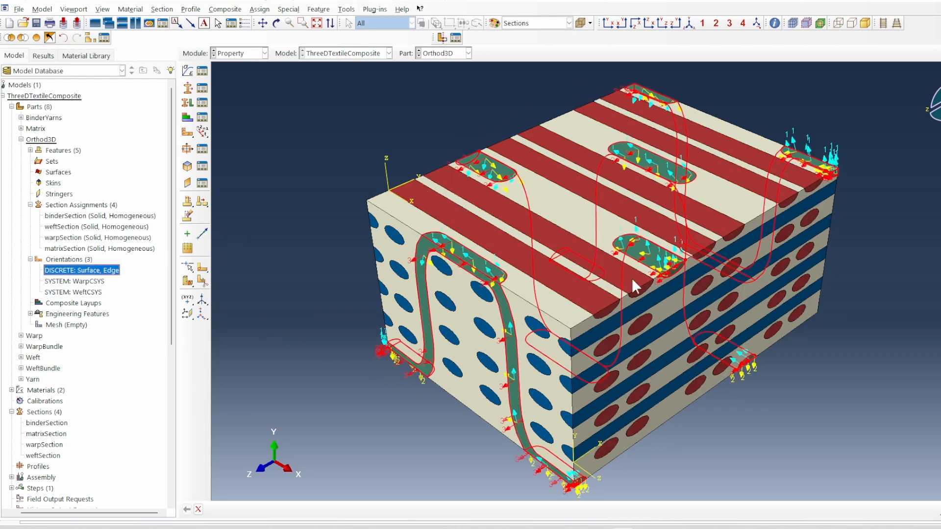
pyautogui.click(85, 283)
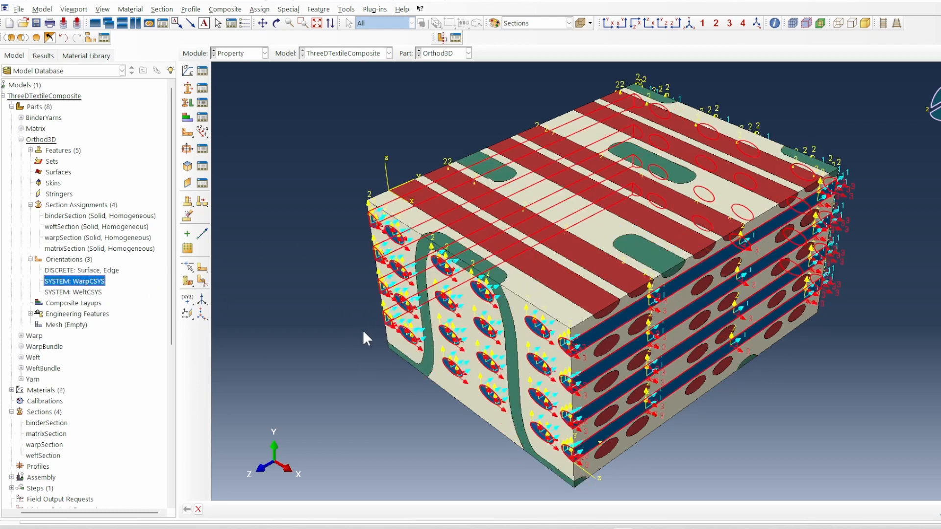
pyautogui.click(73, 292)
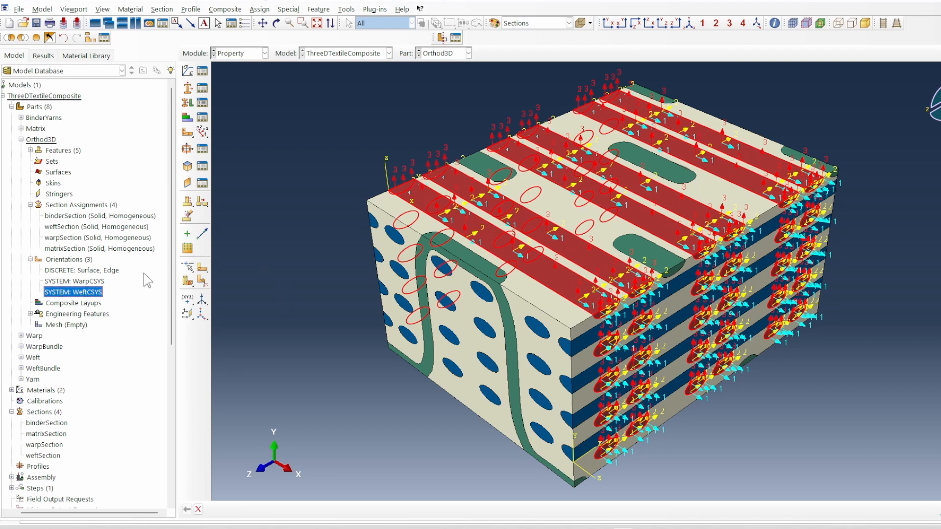
pyautogui.click(68, 260)
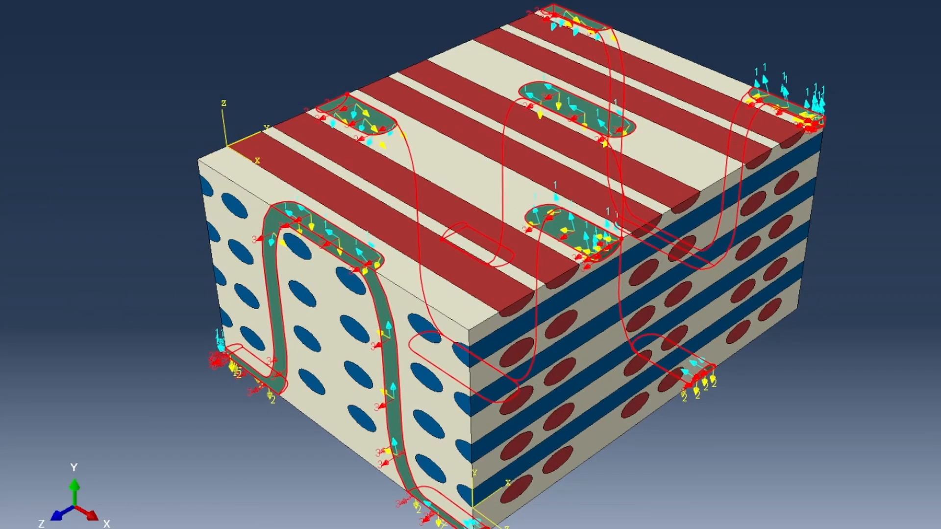